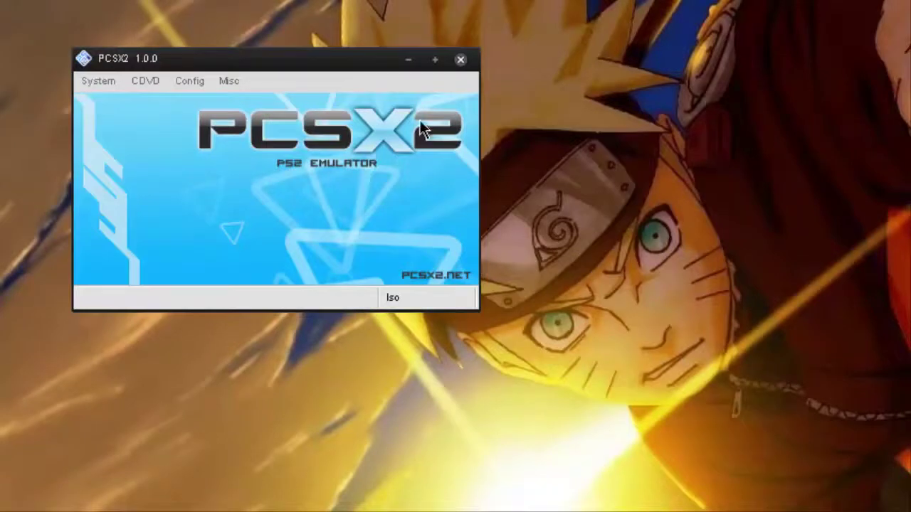
Nudge the PCSX2 window slightly right and reopen the Config menu's options list.
left_click(182, 82)
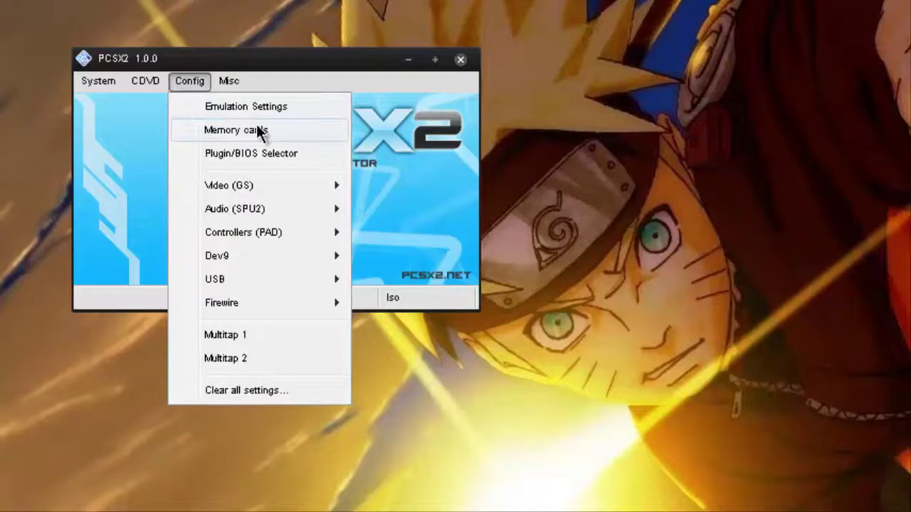
left_click(269, 64)
left_click_drag(267, 64, 273, 62)
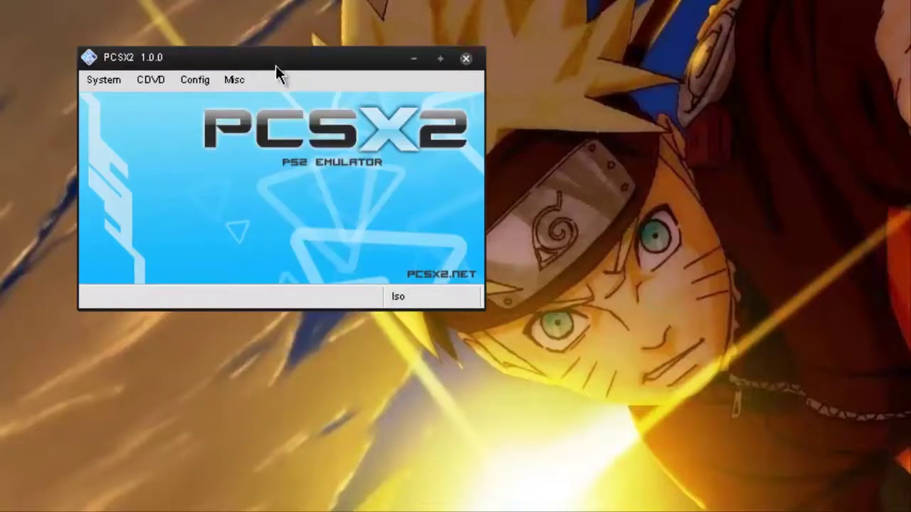
left_click(190, 84)
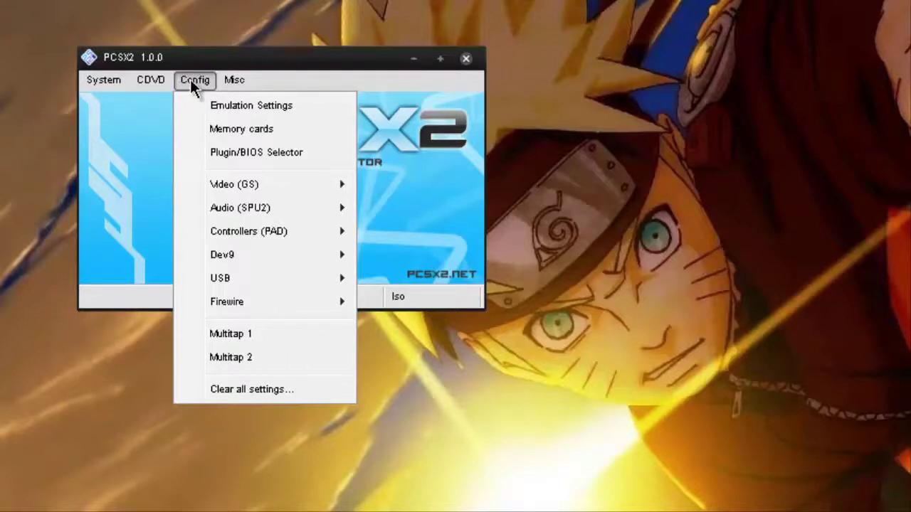
Open Emulation Settings and browse the EE/IOP, VUs, GS and GS Window pages, ending on GS.
left_click(221, 106)
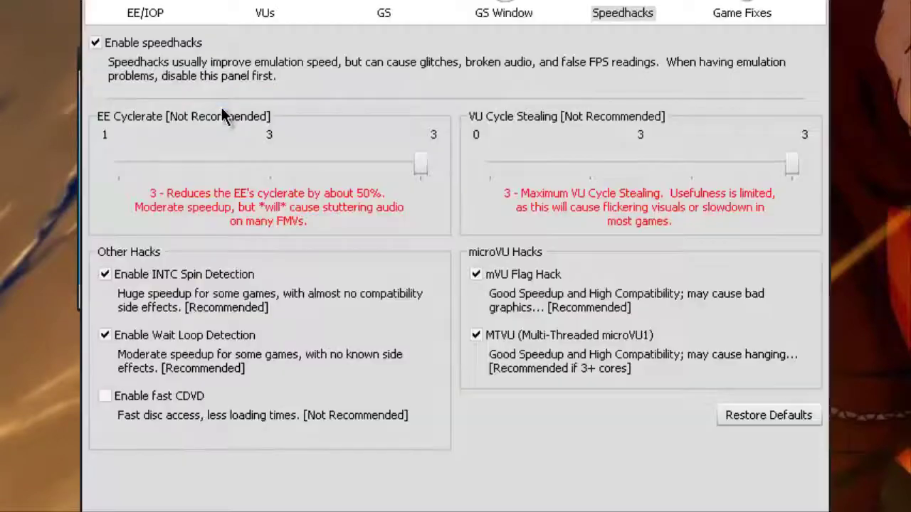
left_click(139, 17)
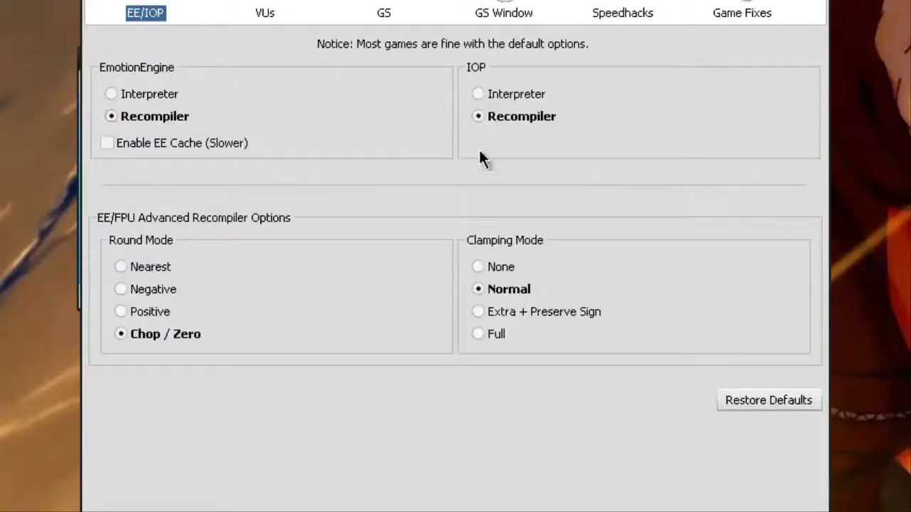
left_click(264, 13)
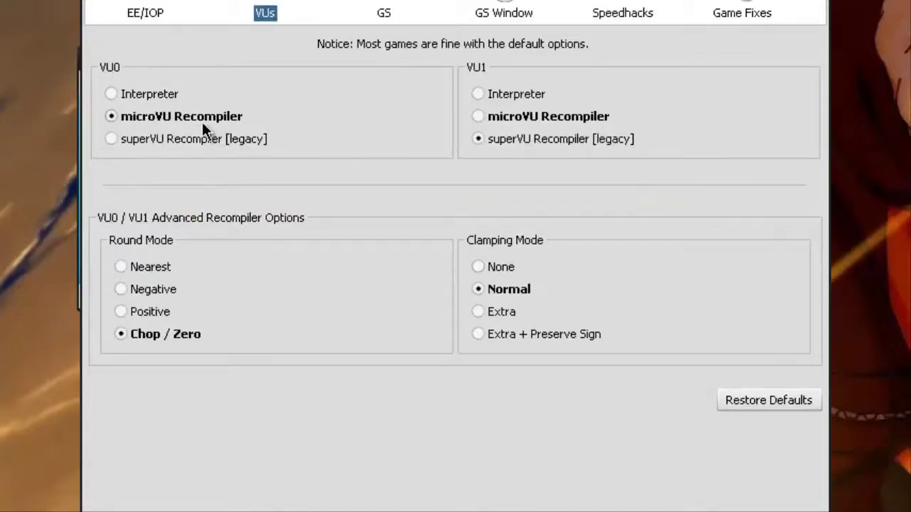
left_click(382, 6)
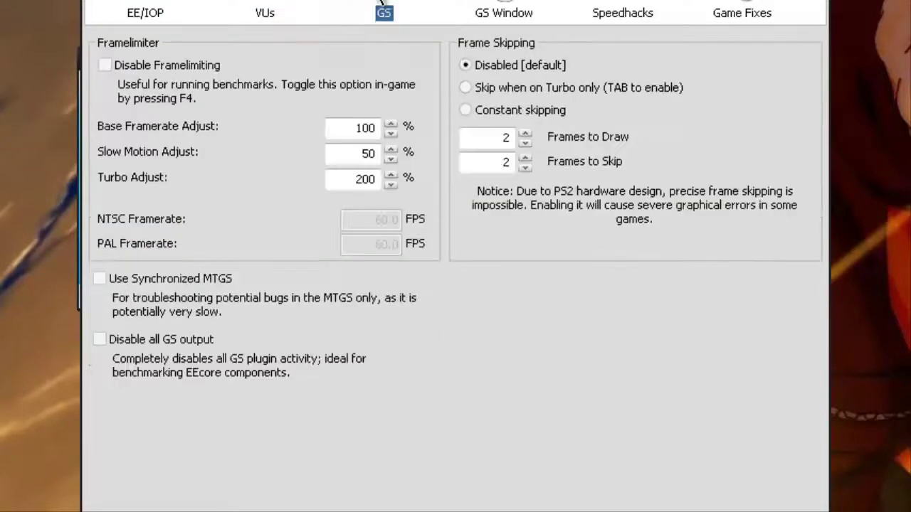
left_click(502, 8)
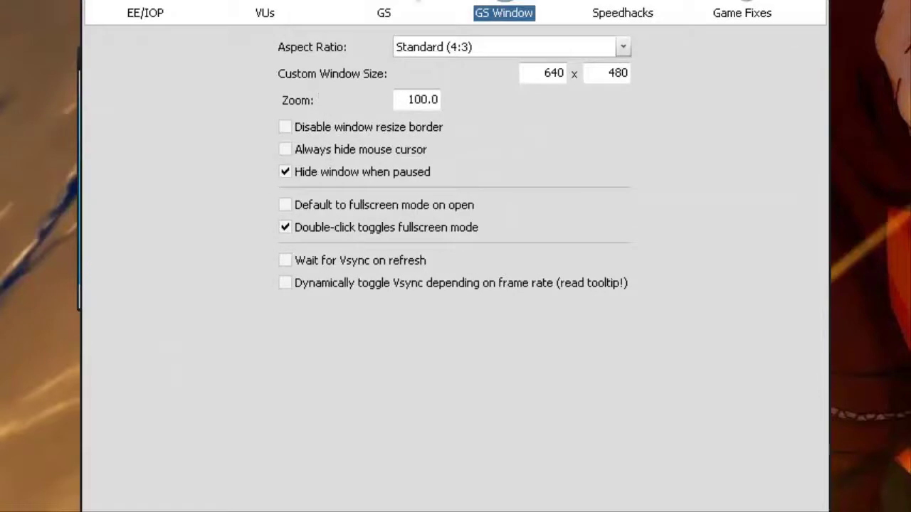
left_click(406, 5)
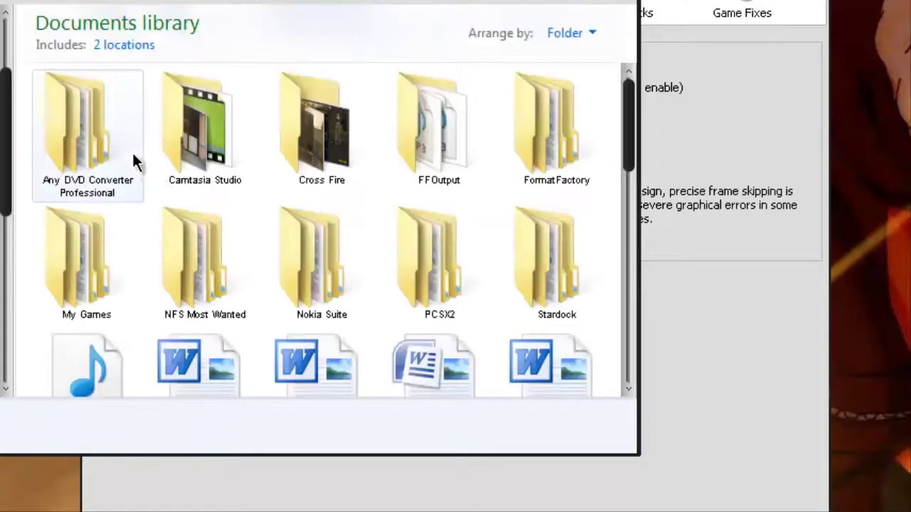
Open the PCSX2 folder in Documents, then its inis folder.
double_click(446, 276)
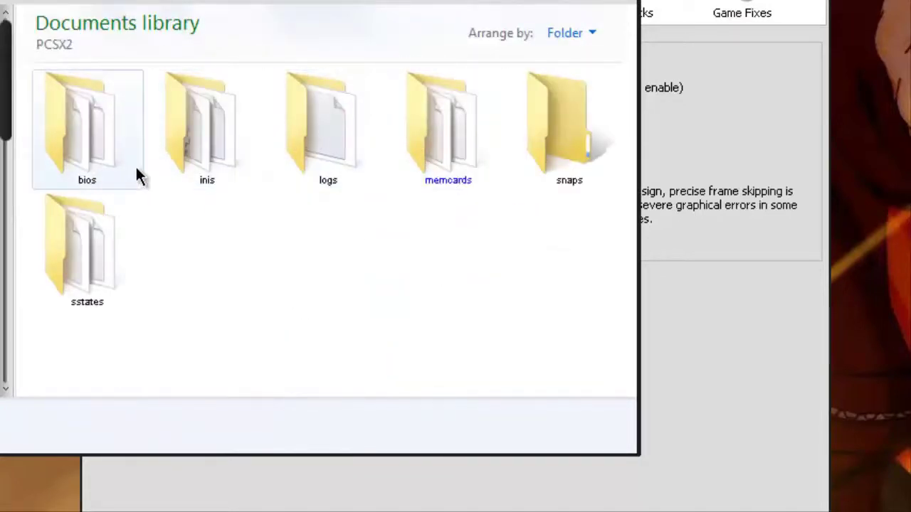
left_click(180, 138)
double_click(179, 139)
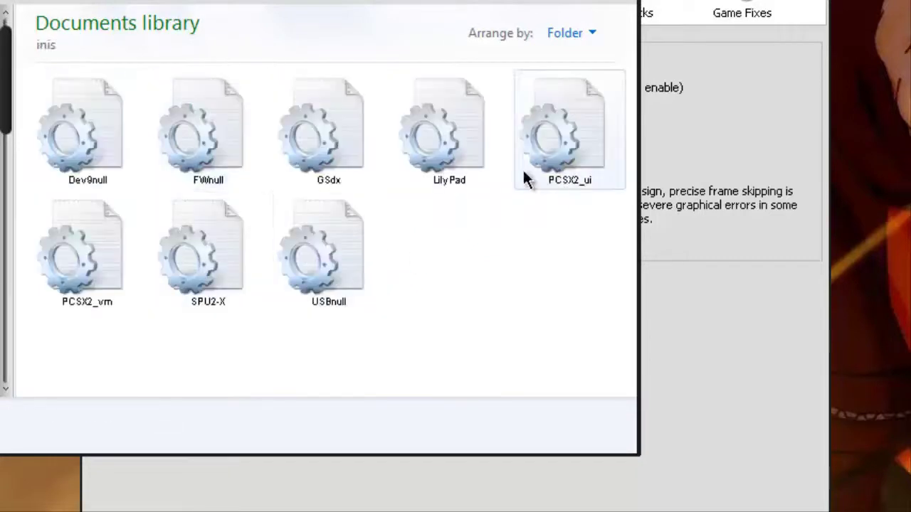
Read through PCSX2_vm in Notepad and dismiss the download-complete notice.
double_click(73, 264)
scroll(282, 219, "down", 10)
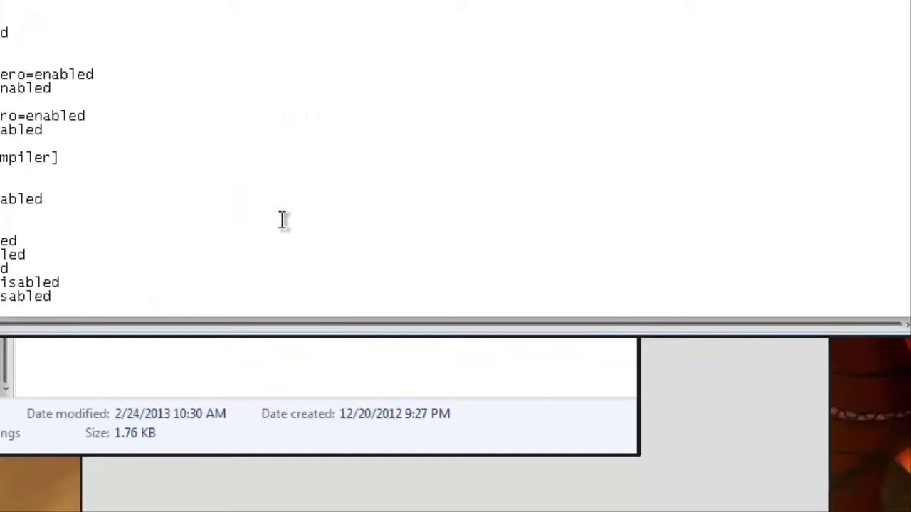
scroll(283, 219, "down", 3)
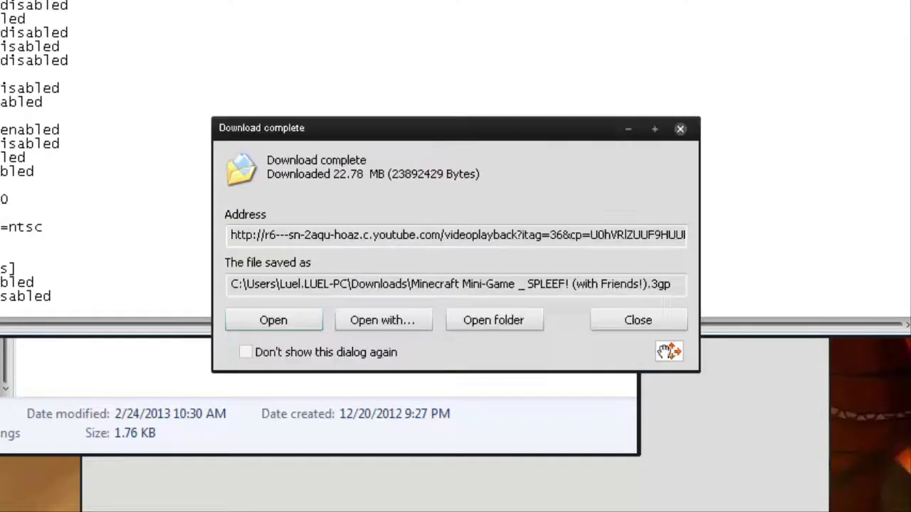
left_click(680, 129)
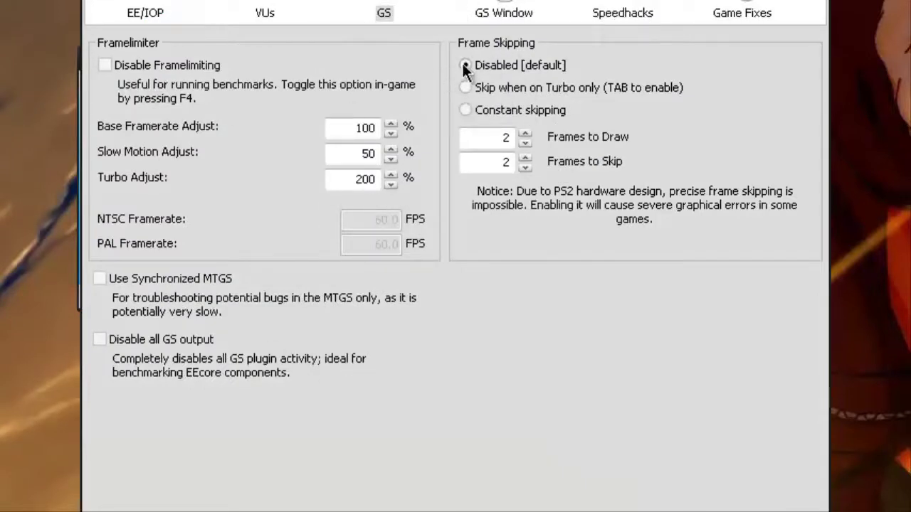
Set the GS Window aspect ratio to Widescreen (16:9).
left_click(502, 12)
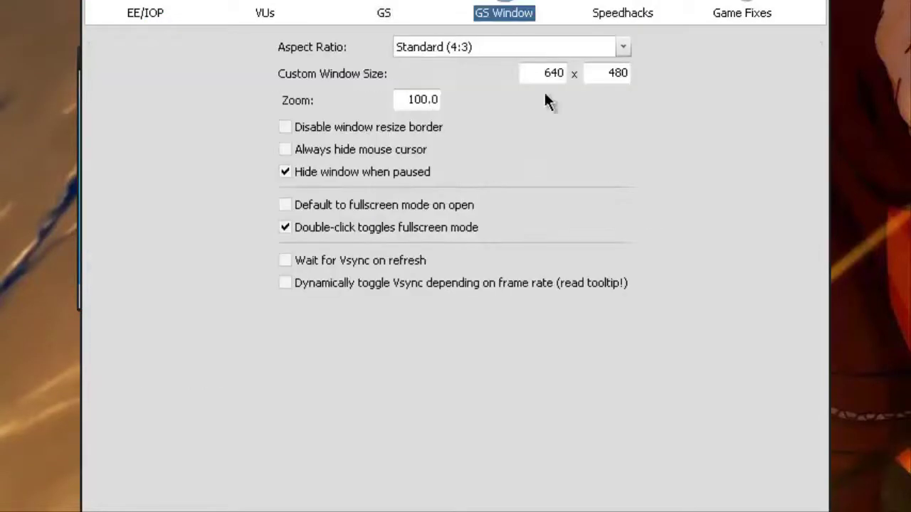
left_click(507, 47)
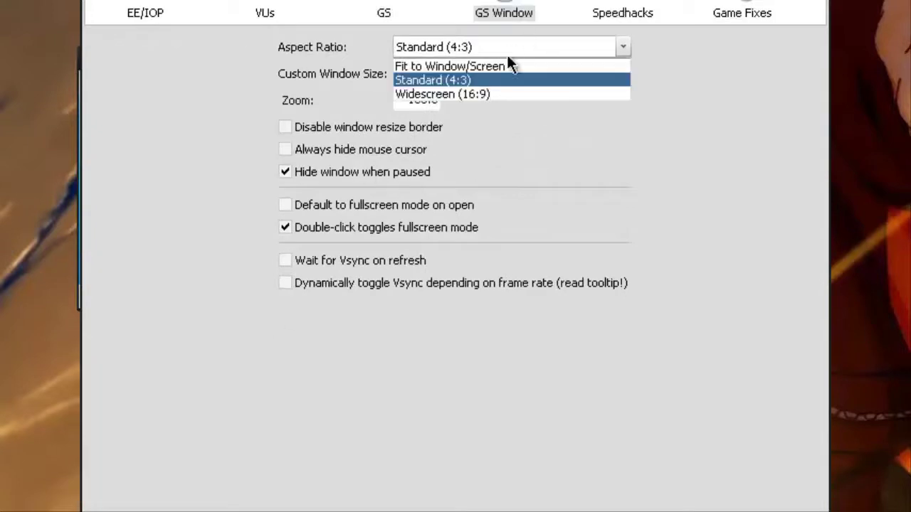
left_click(466, 92)
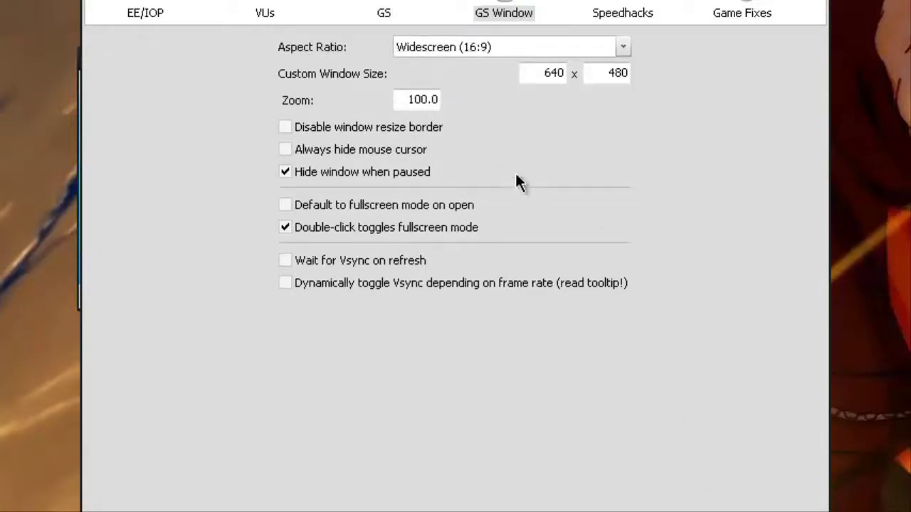
Turn off MTVU under Speedhacks, view Game Fixes, and close the emulation settings.
left_click(599, 17)
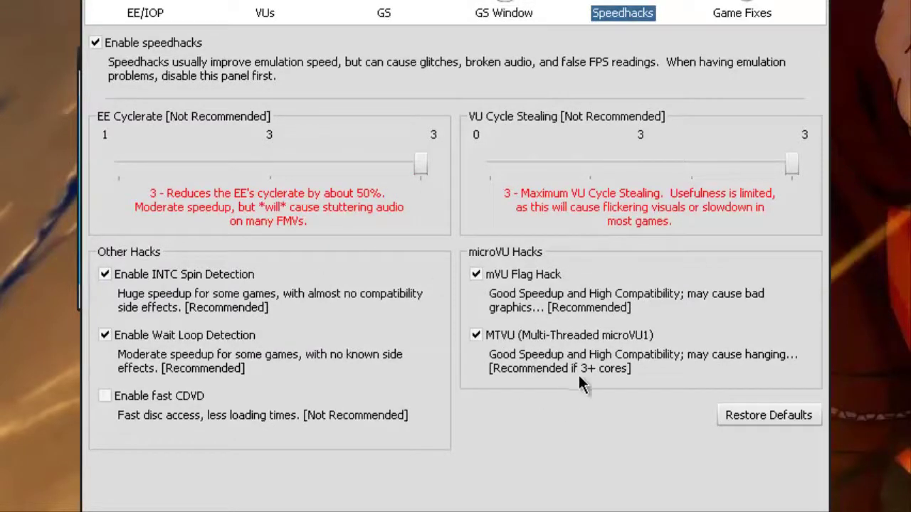
left_click(550, 339)
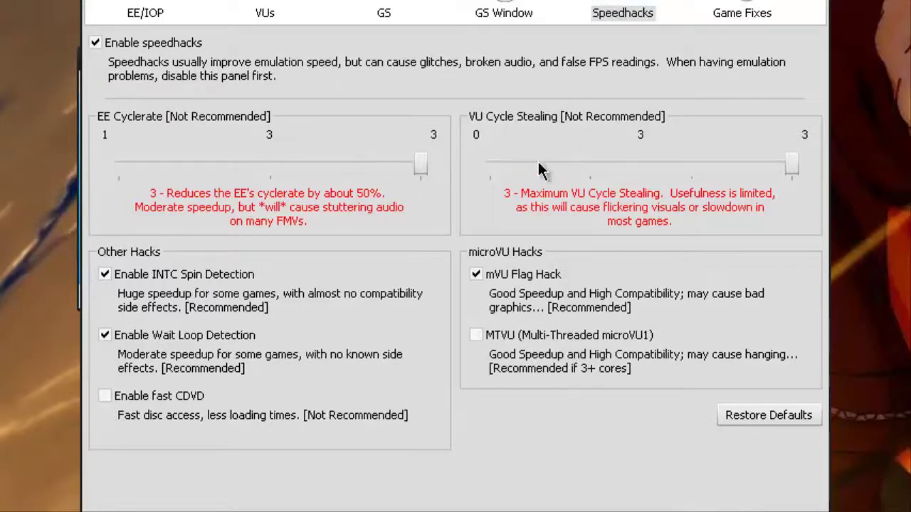
left_click(746, 10)
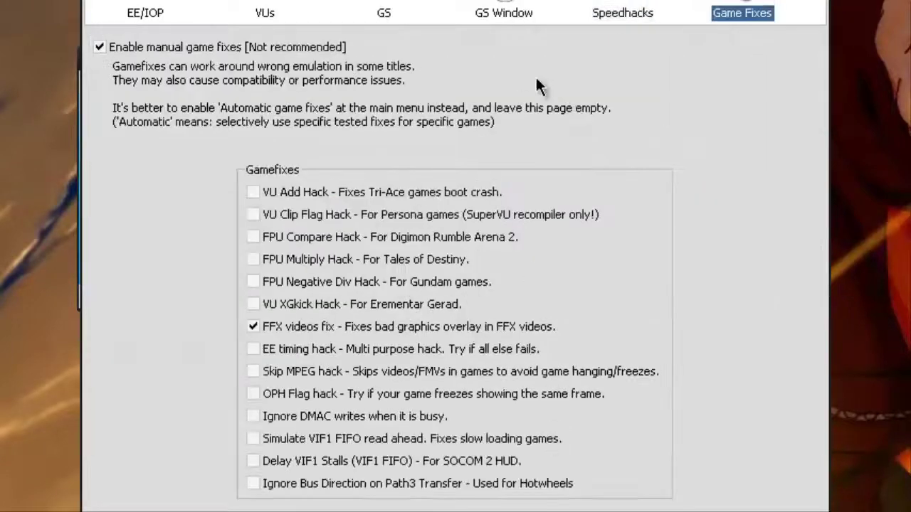
left_click(614, 9)
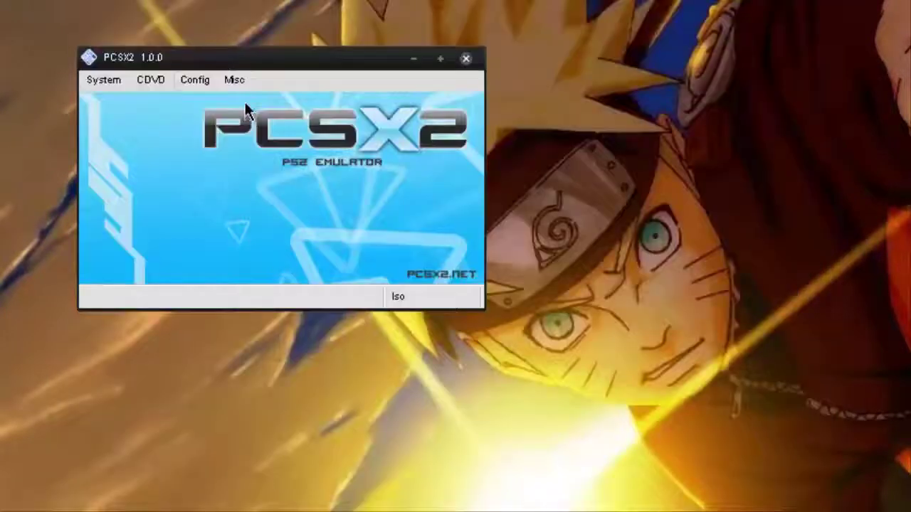
Switch the GS plugin to GSdx SSSE3 in the Plugin/BIOS Selector and open its configuration.
left_click(198, 83)
left_click(223, 155)
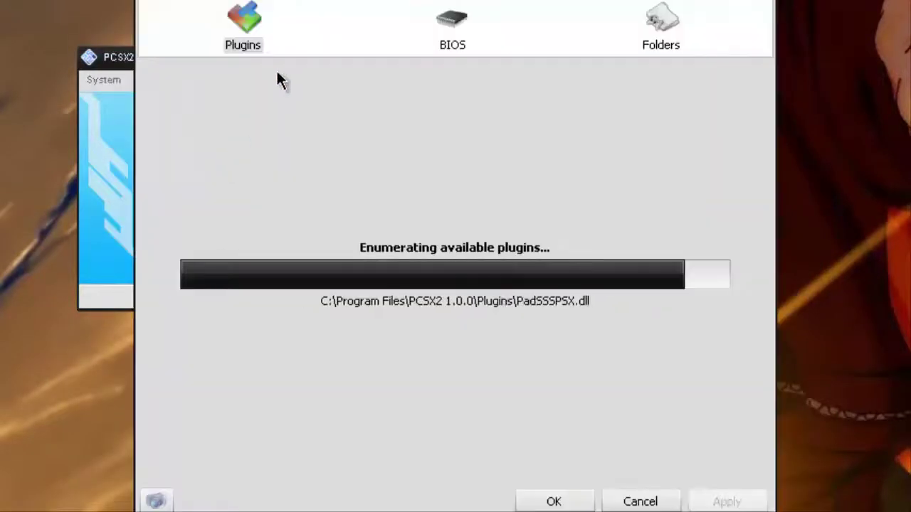
left_click(664, 80)
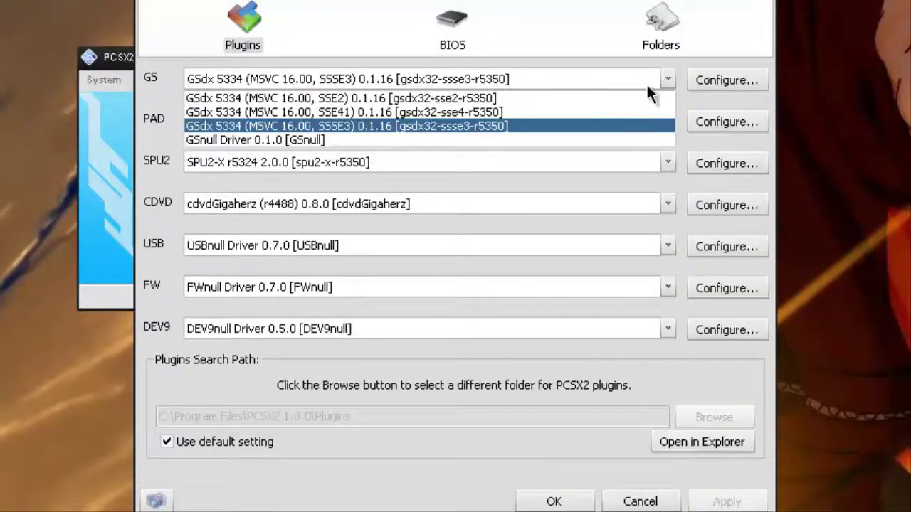
left_click(594, 127)
left_click(718, 82)
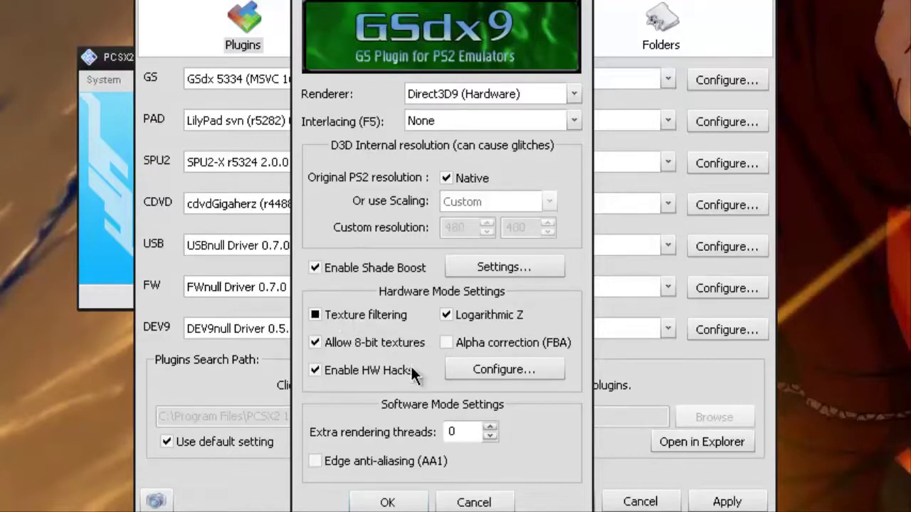
Enable alpha correction (FBA), keep Direct3D9 (Hardware), set Skipdraw 8 in HW hacks, and confirm both dialogs.
left_click(454, 345)
left_click(386, 501)
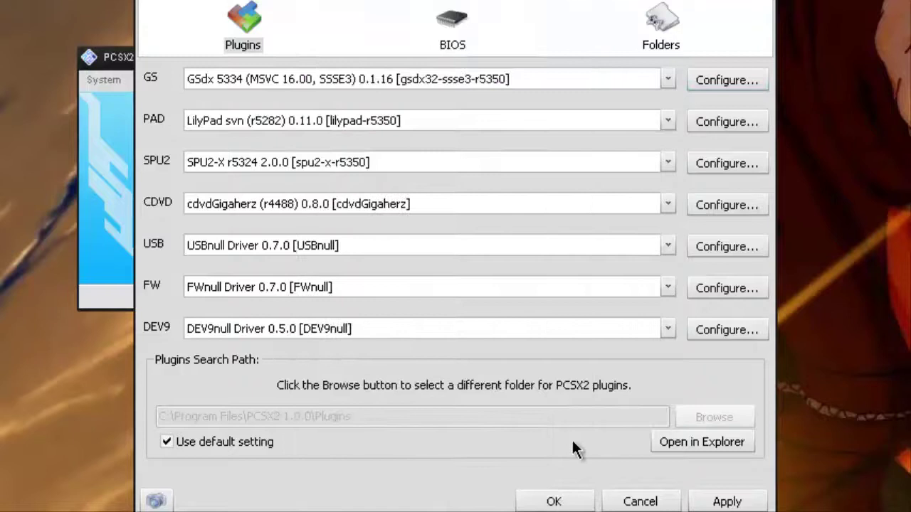
left_click(733, 80)
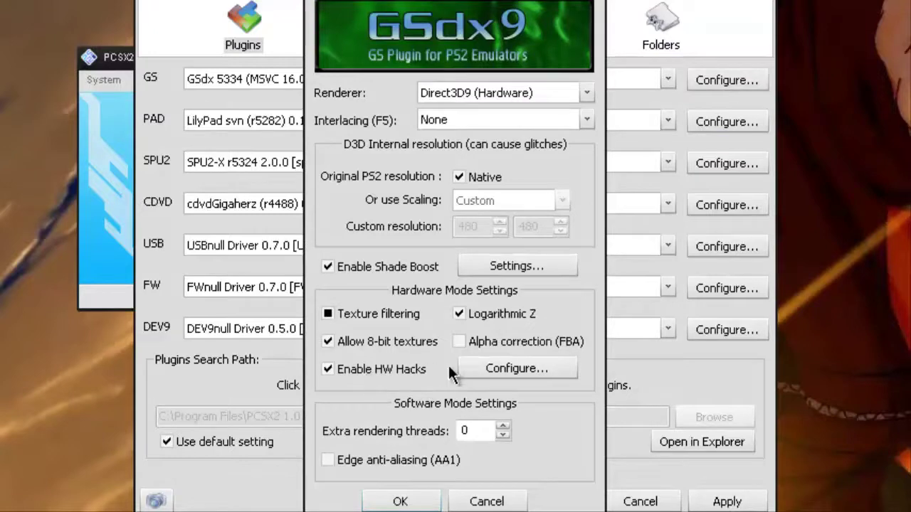
left_click(517, 368)
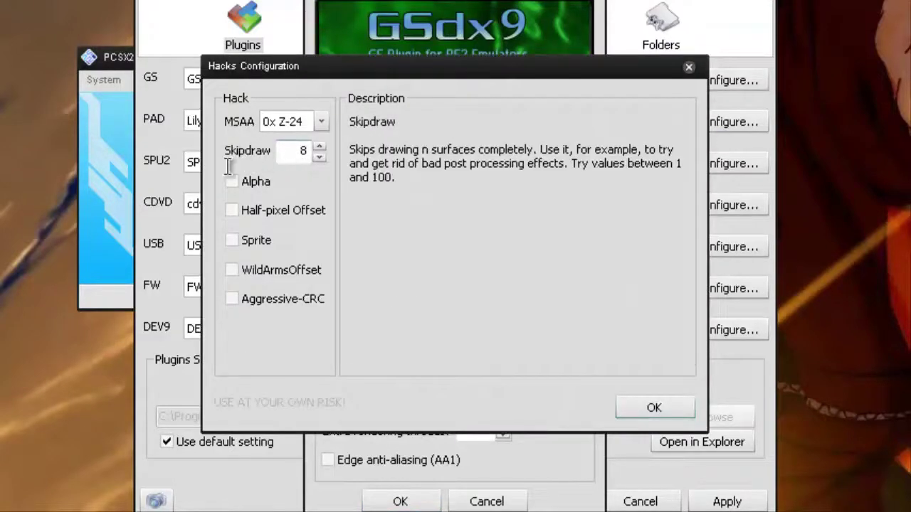
left_click(676, 407)
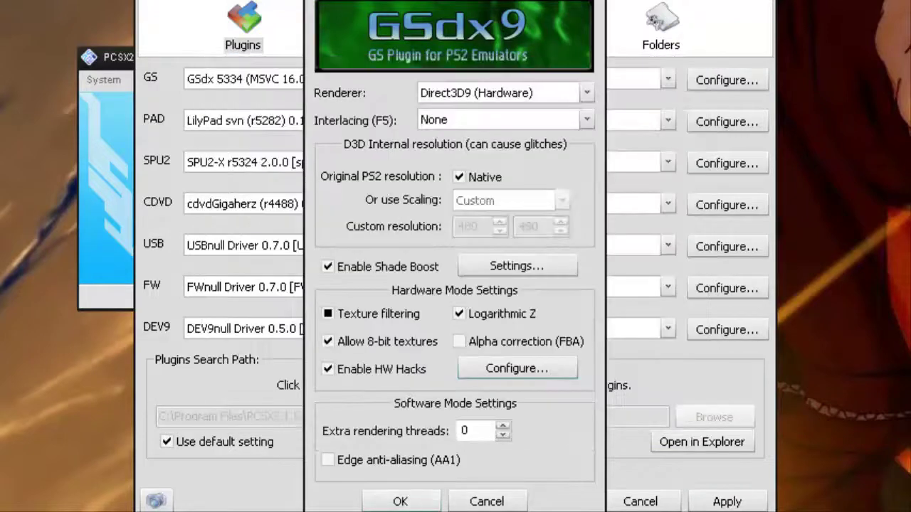
left_click(400, 502)
Review the Pad 1 key bindings in the controller plugin, then close it.
left_click(715, 125)
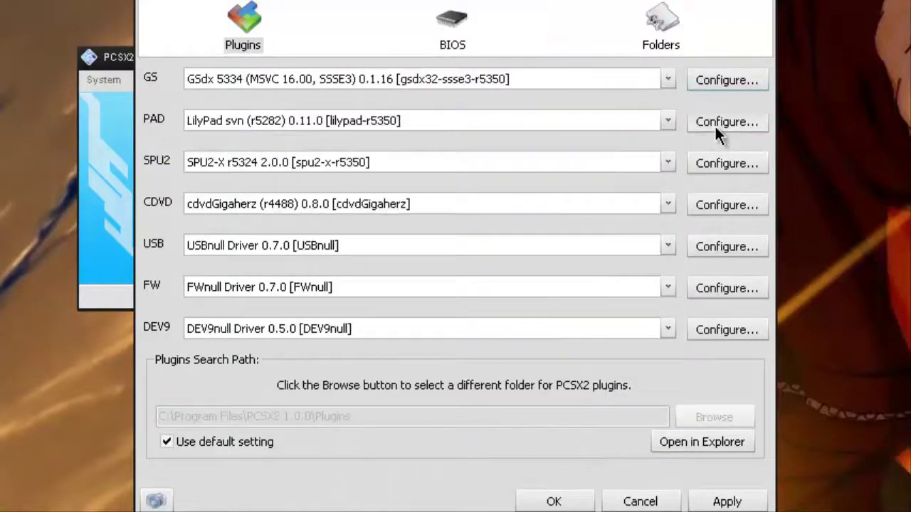
left_click(235, 6)
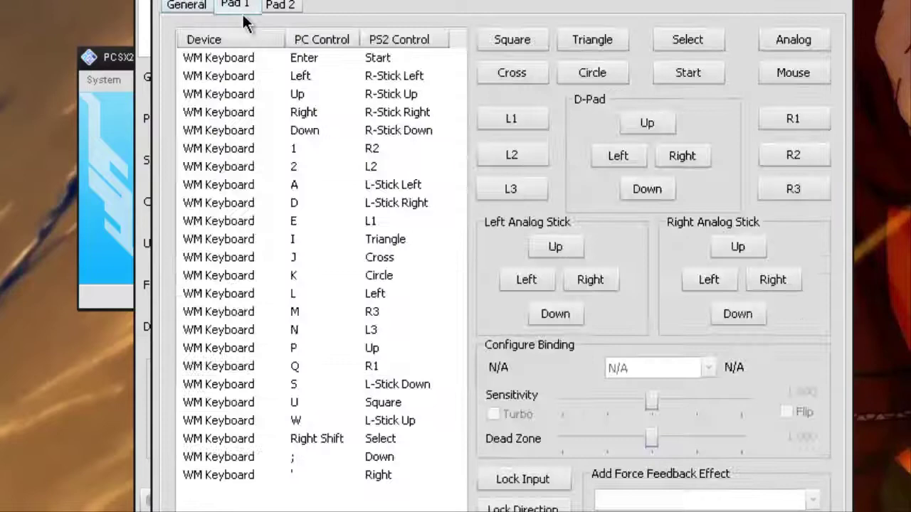
key("Escape")
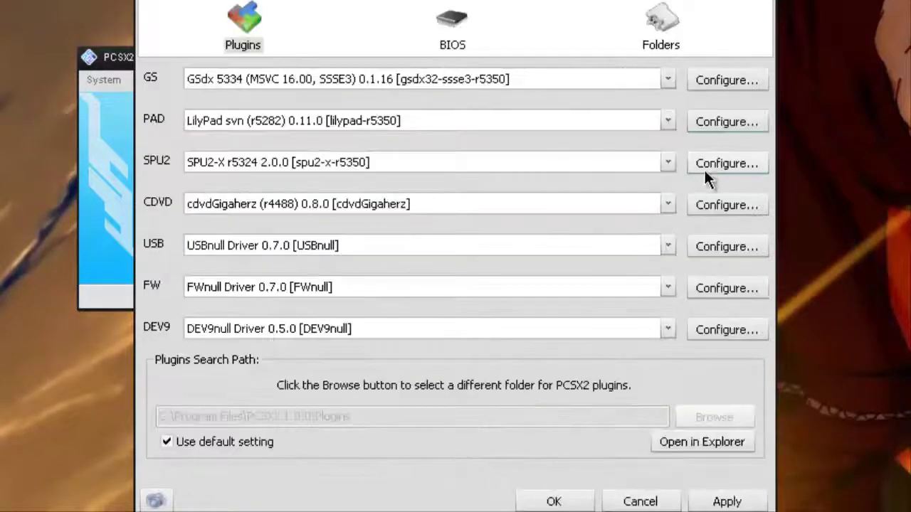
Open SPU2-X audio settings, keeping Linear interpolation and XAudio 2 output.
left_click(714, 162)
left_click(208, 75)
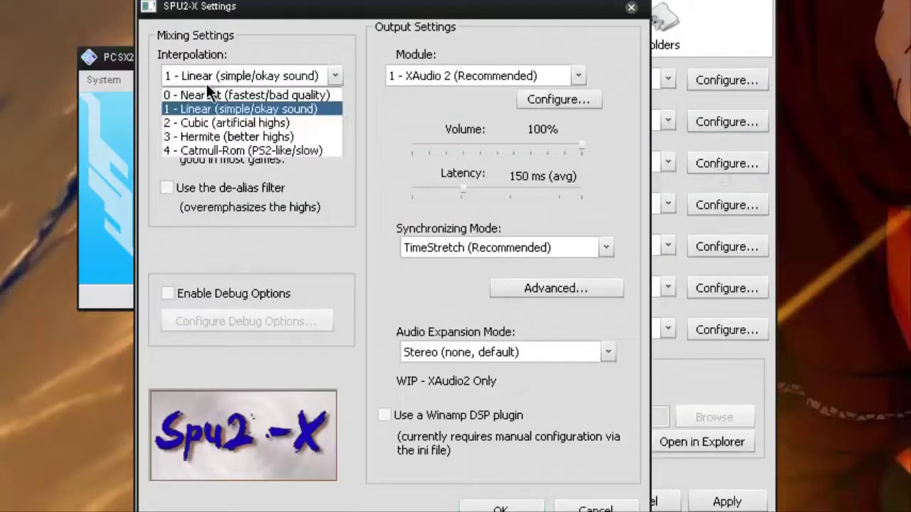
left_click(214, 74)
left_click(453, 75)
left_click(203, 147)
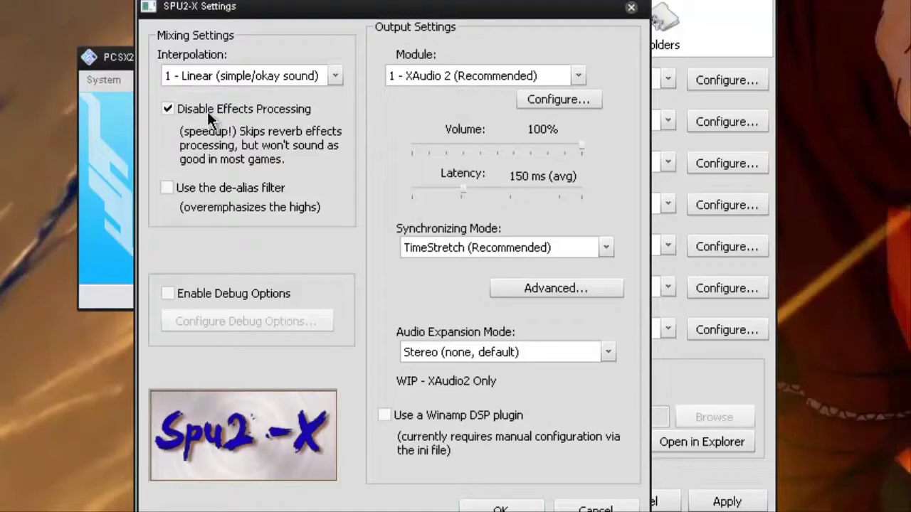
Confirm the SPU2-X settings, then apply and close the Plugin/BIOS Selector.
left_click(498, 508)
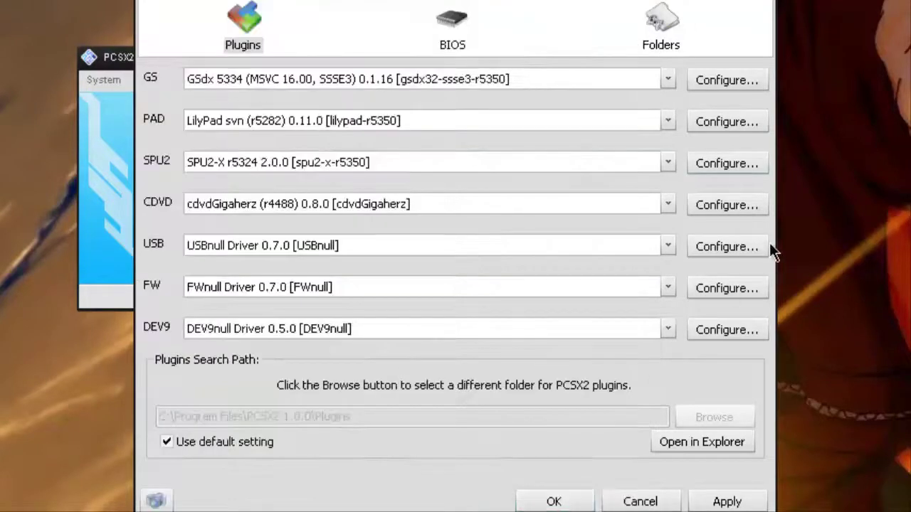
left_click(727, 502)
left_click(562, 502)
Select Kingdom Hearts II.iso through the Iso Selector and boot the game.
left_click(189, 81)
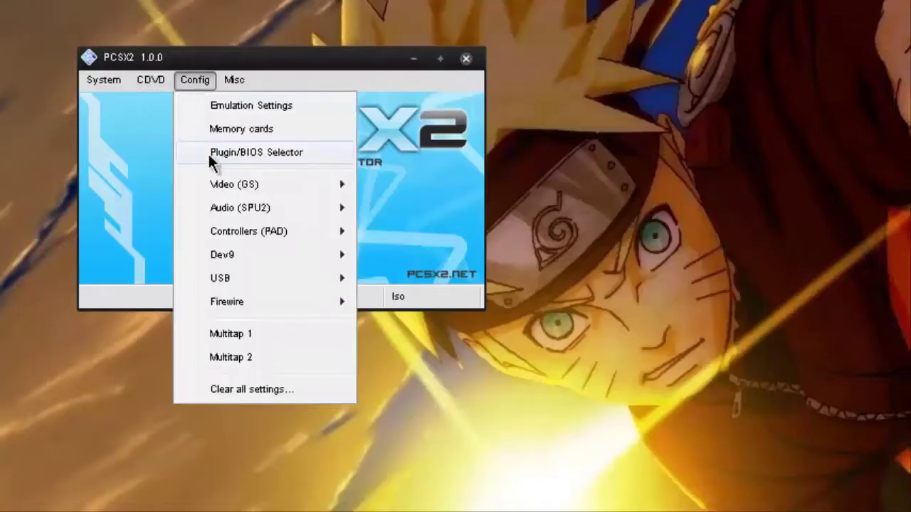
mouse_move(143, 74)
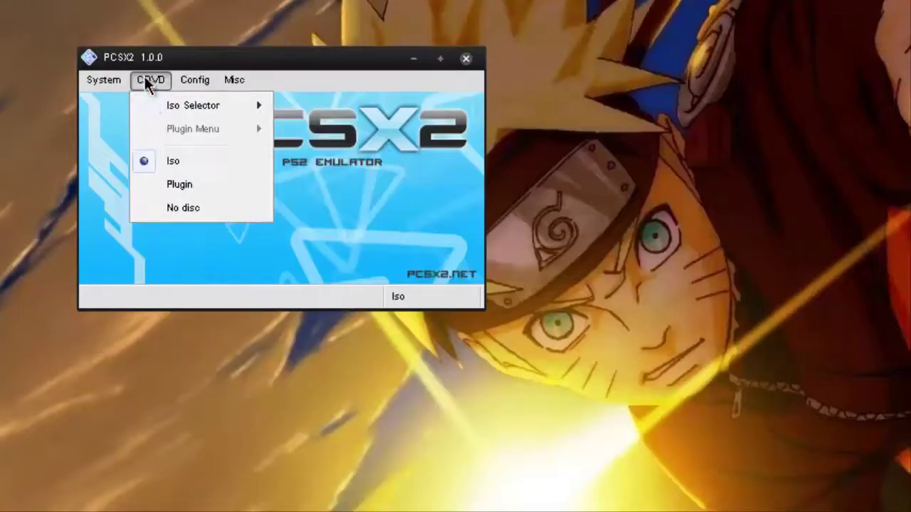
mouse_move(157, 106)
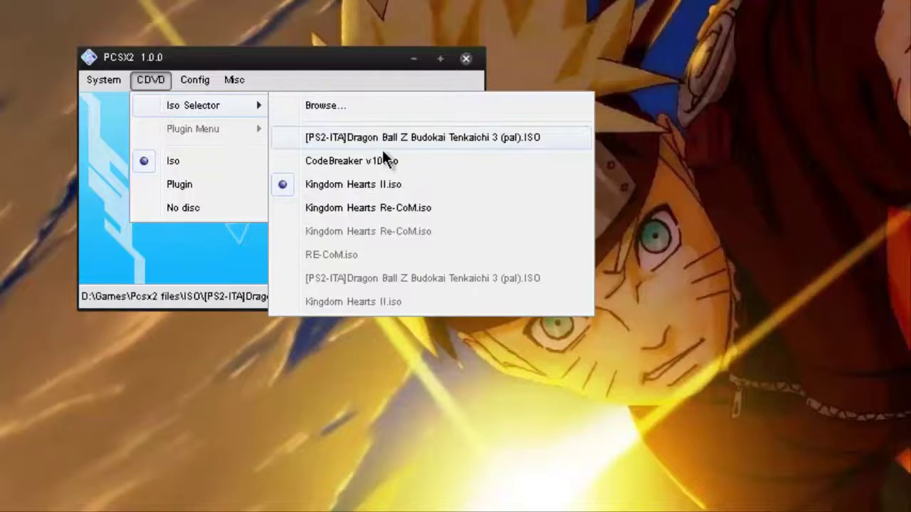
mouse_move(104, 82)
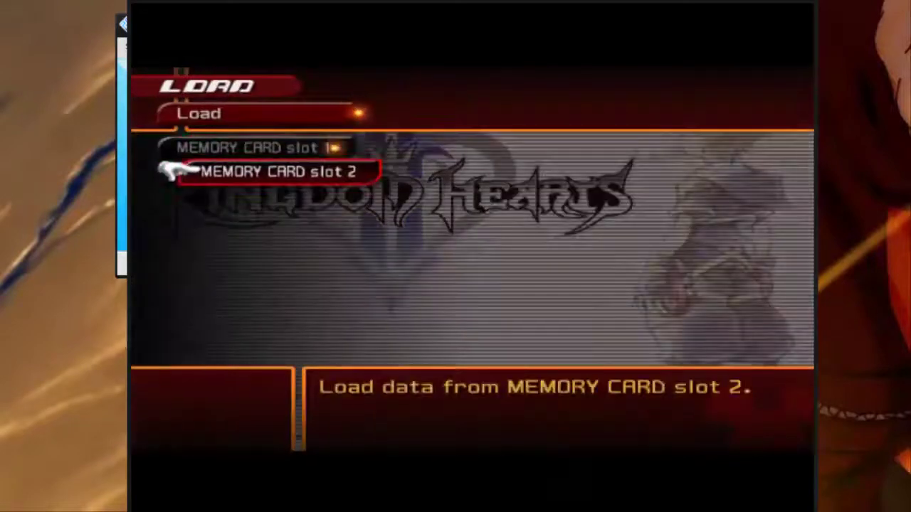
Load the LV 63 World Map save, file 01, from memory card slot 1.
key("Up")
key("Return")
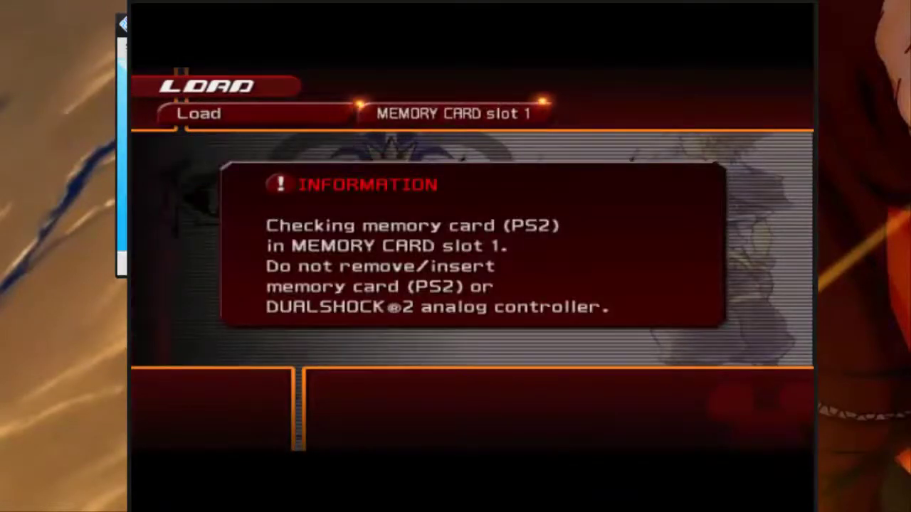
key("Down")
key("Up")
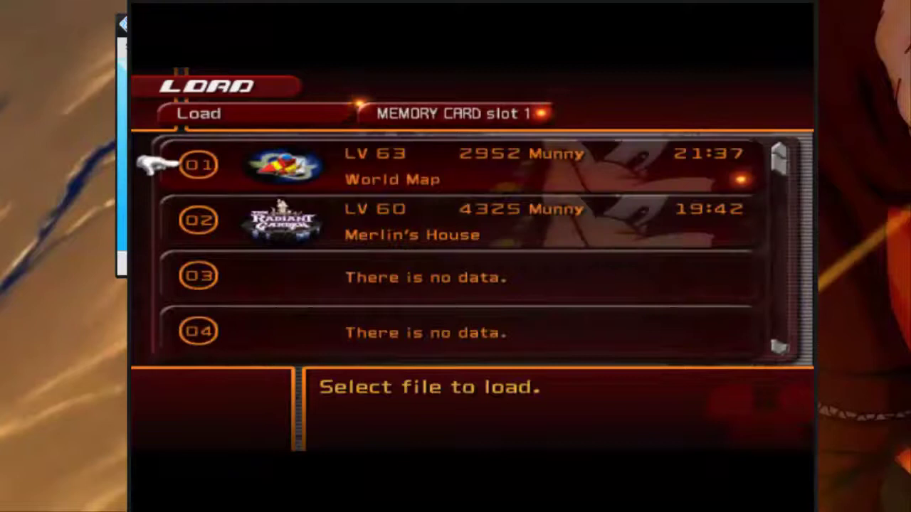
key("Down")
key("Up")
key("Return")
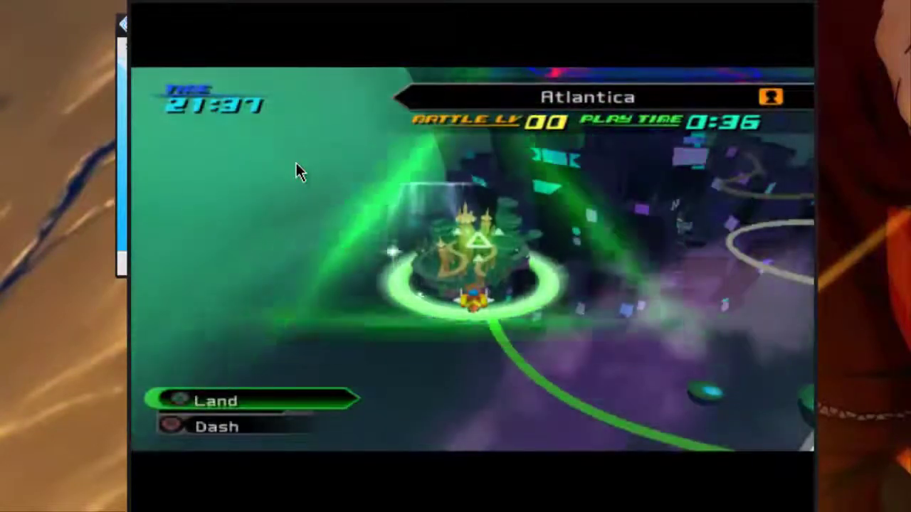
Fly to Twilight Town and land at Tower: Entryway.
key("Up")
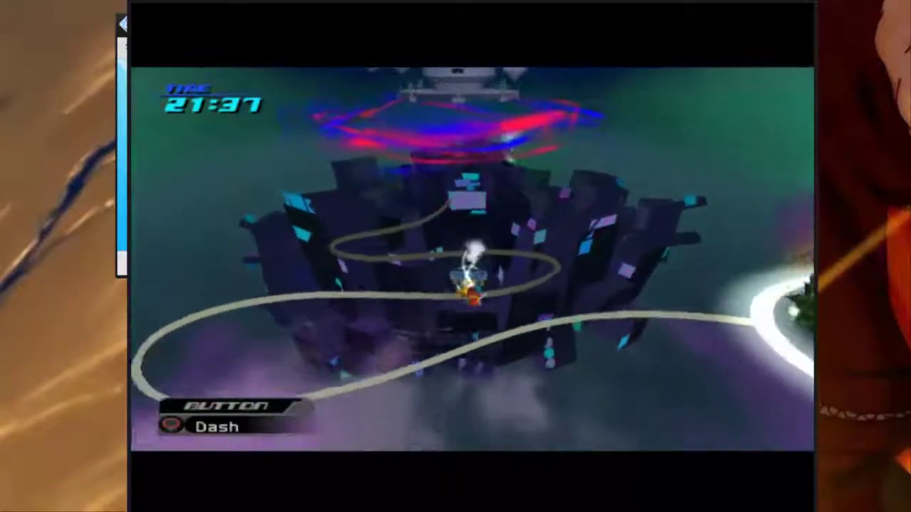
key("Return")
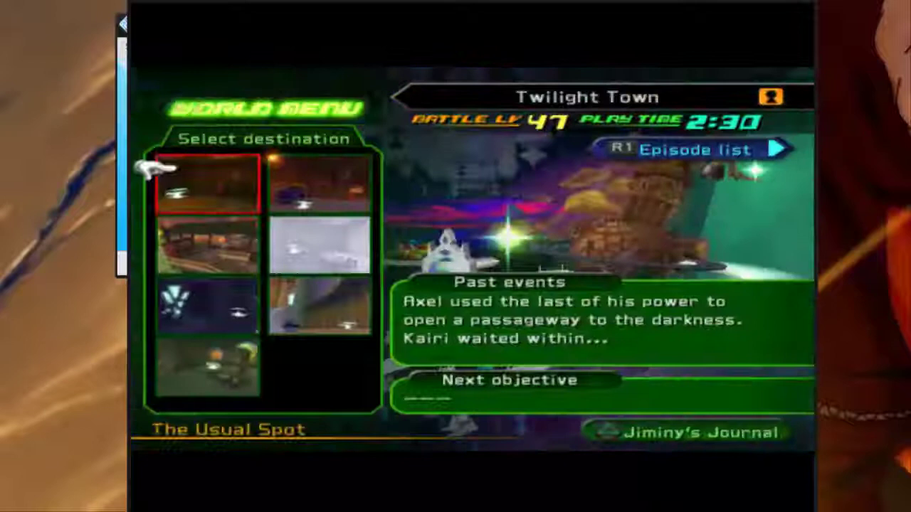
key("Down")
key("Down")
key("Right")
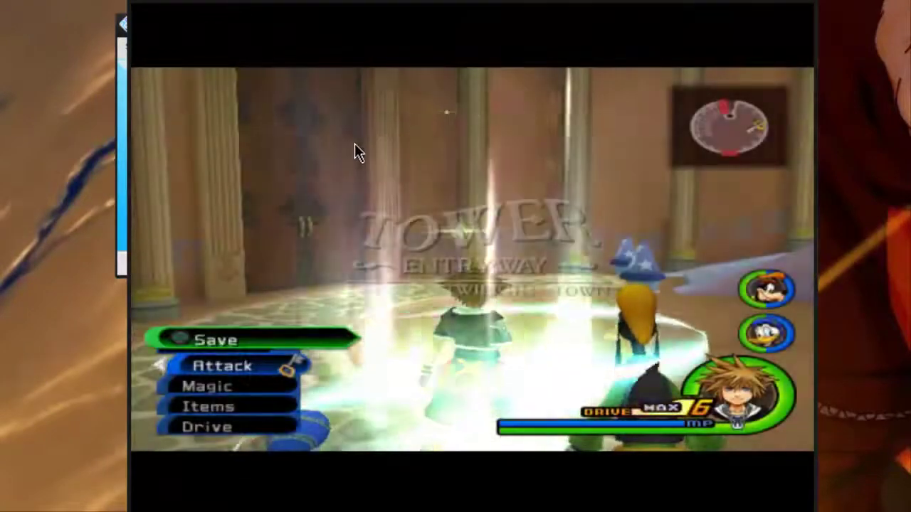
Walk Sora away from the save point and up the Tower stairs, then close the game window.
key("Down")
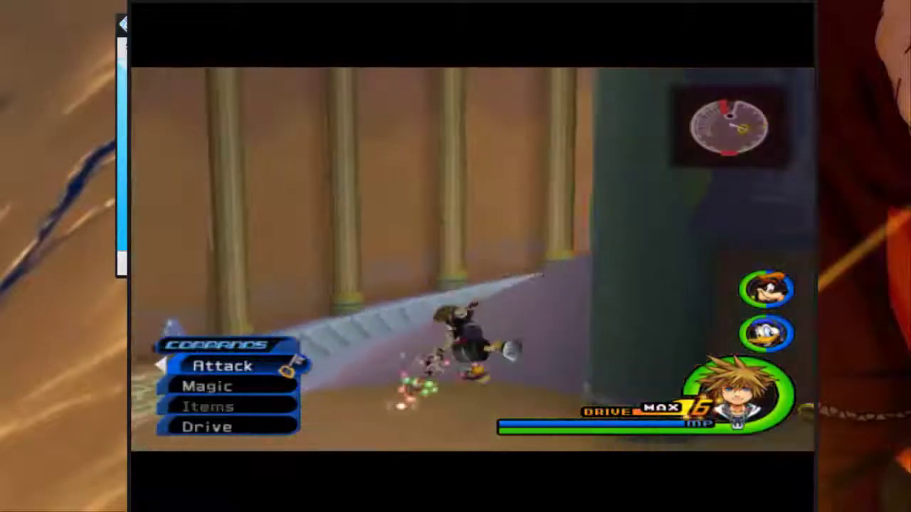
key("Up")
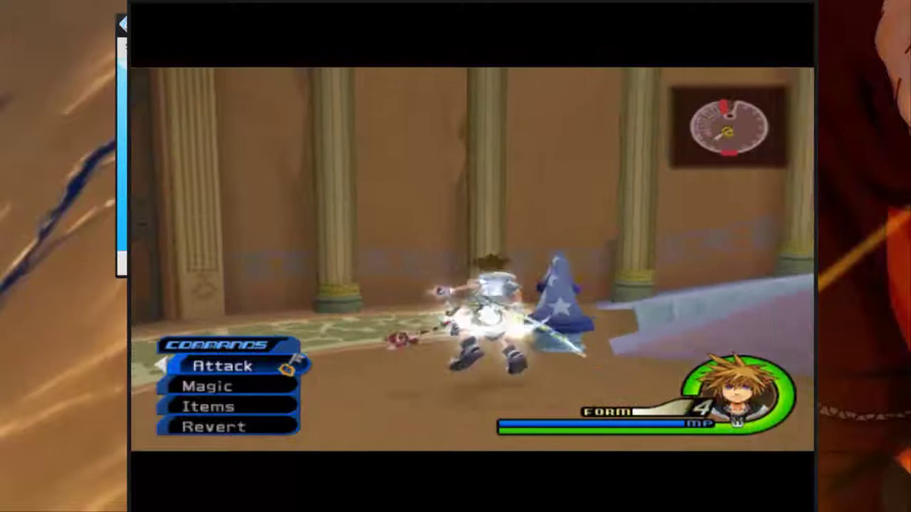
key("Escape")
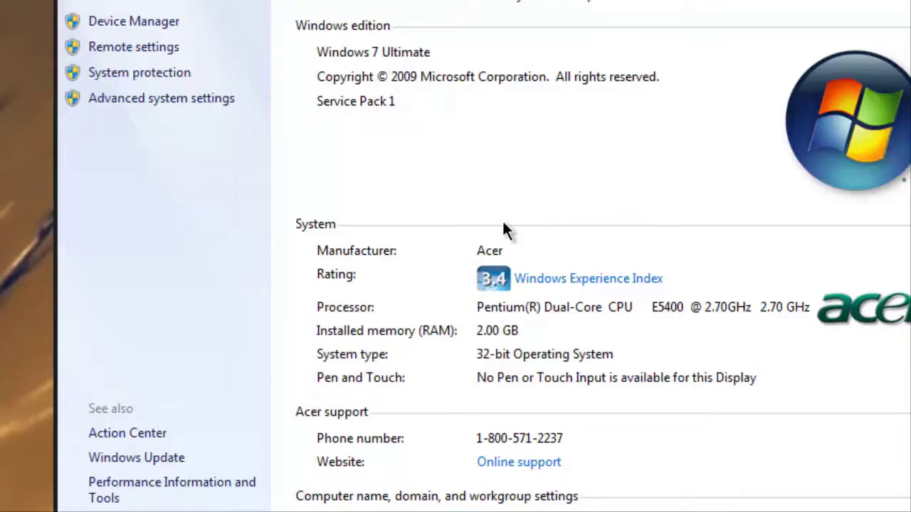
Scroll the System page to check the Pentium E5400 processor, 2.00 GB RAM and 32-bit type.
scroll(423, 343, "down", 3)
scroll(417, 349, "down", 2)
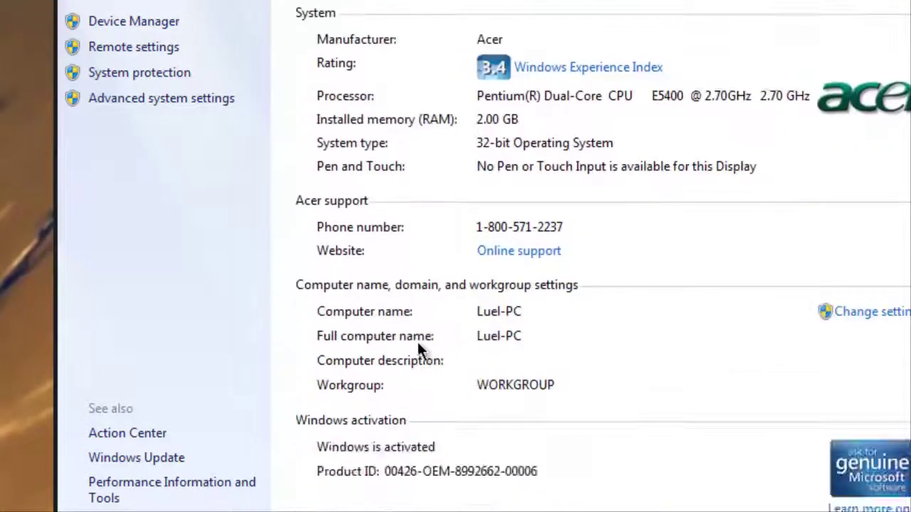
scroll(418, 347, "up", 3)
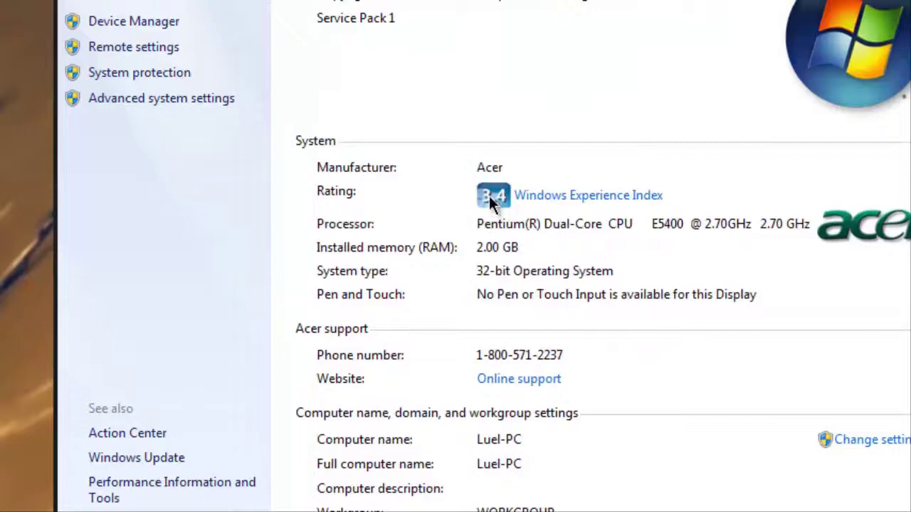
scroll(585, 308, "down", 4)
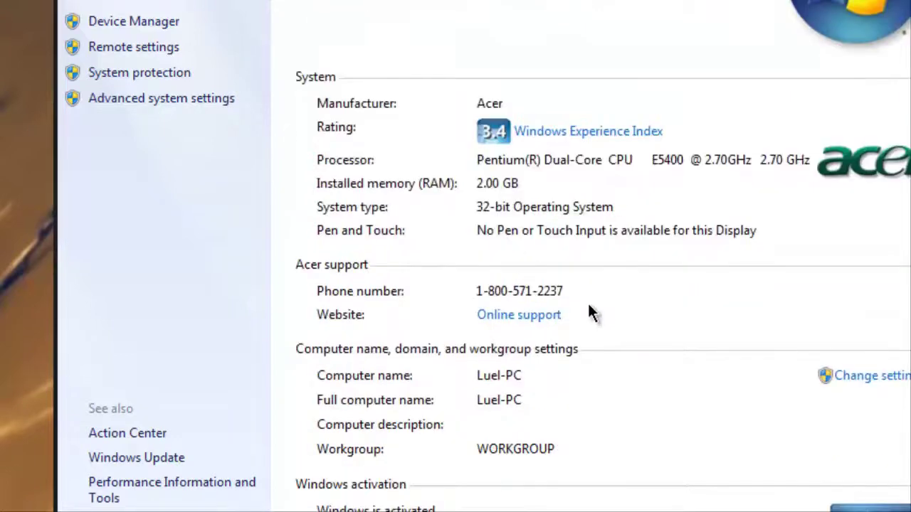
scroll(587, 311, "up", 2)
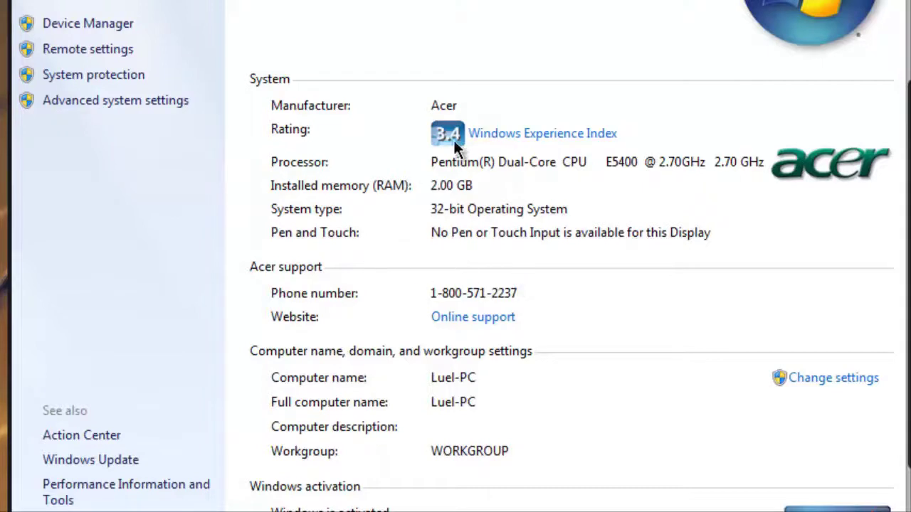
scroll(469, 177, "up", 1)
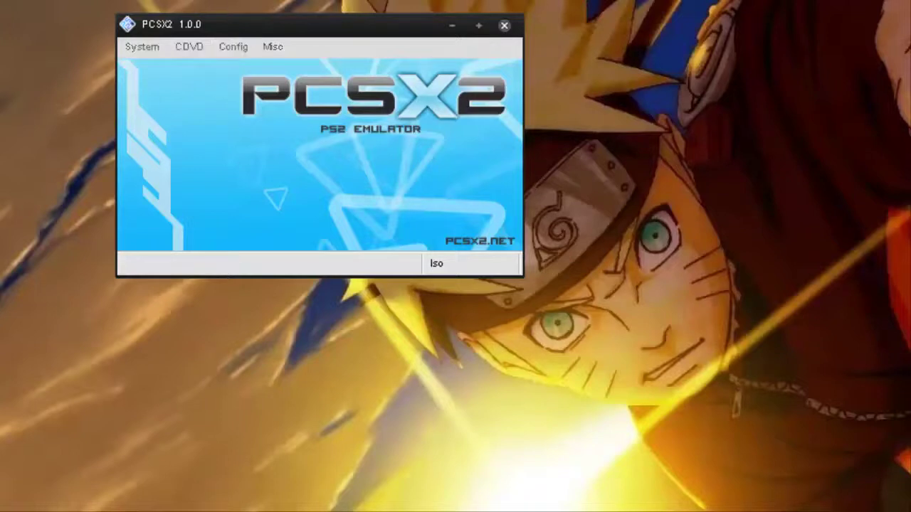
right_click(228, 0)
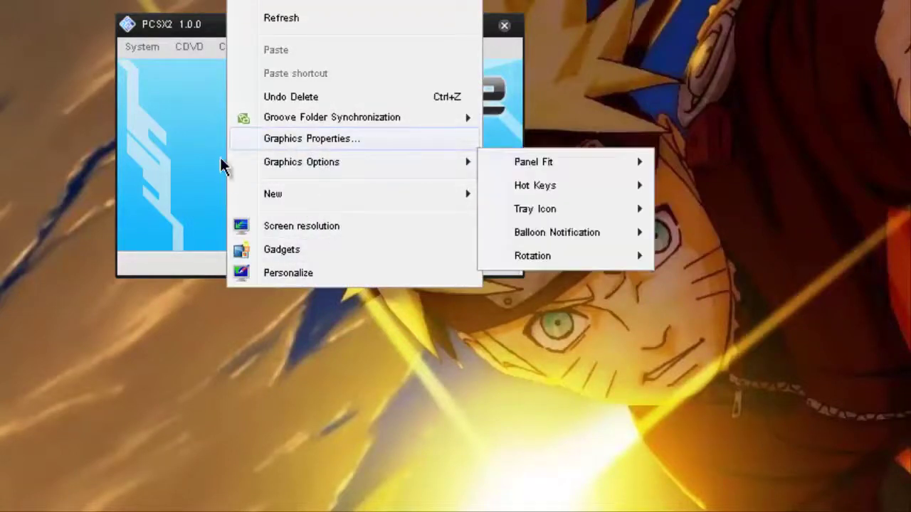
left_click(179, 167)
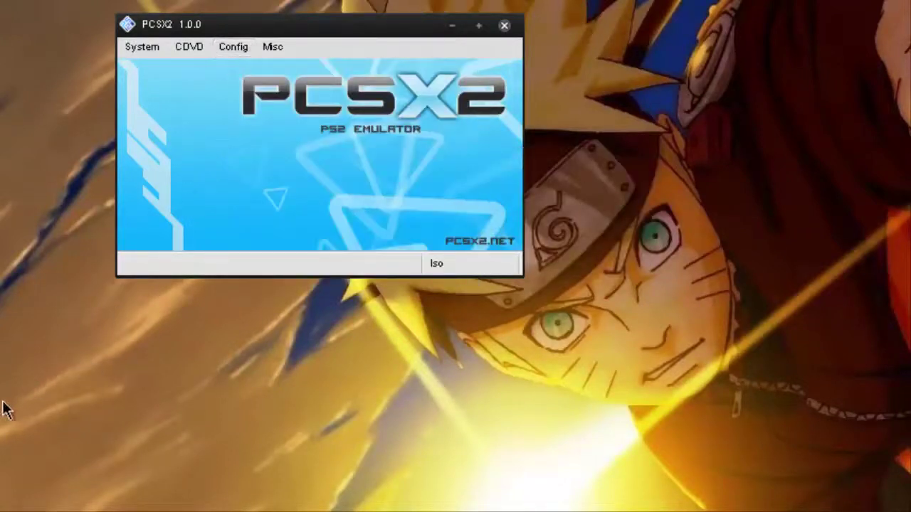
key("super")
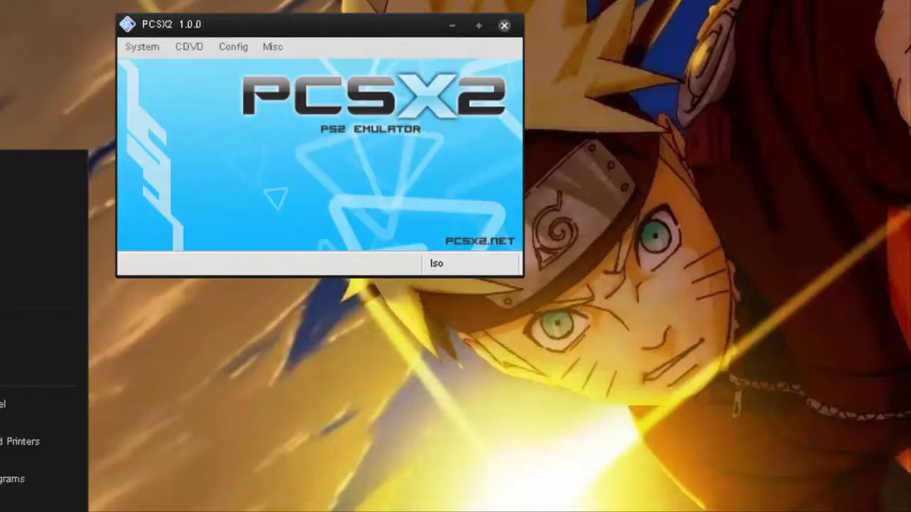
type("pcsx2")
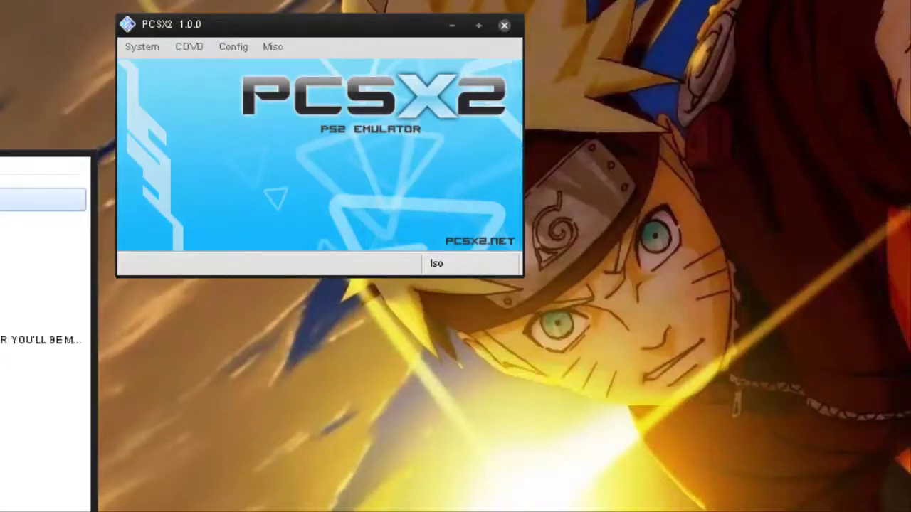
key("Return")
left_click(283, 183)
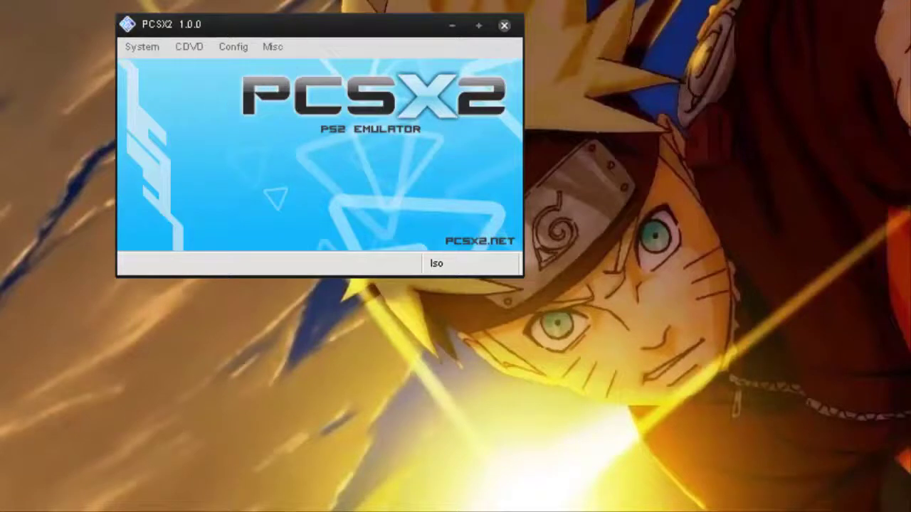
Pick Kingdom Hearts Re-CoM.iso from the recent disc images and confirm Swap Disc.
right_click(321, 14)
right_click(303, 23)
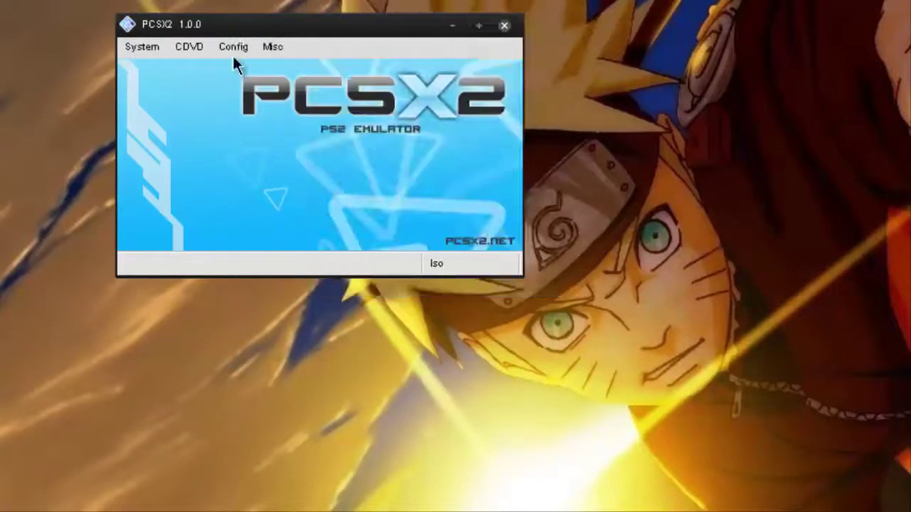
left_click(232, 48)
left_click(193, 50)
left_click(193, 50)
mouse_move(198, 70)
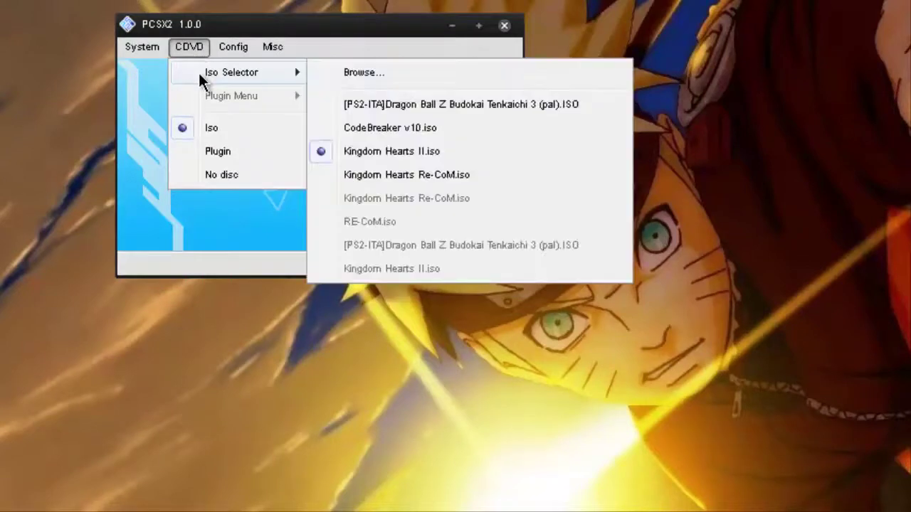
left_click(395, 174)
left_click(350, 337)
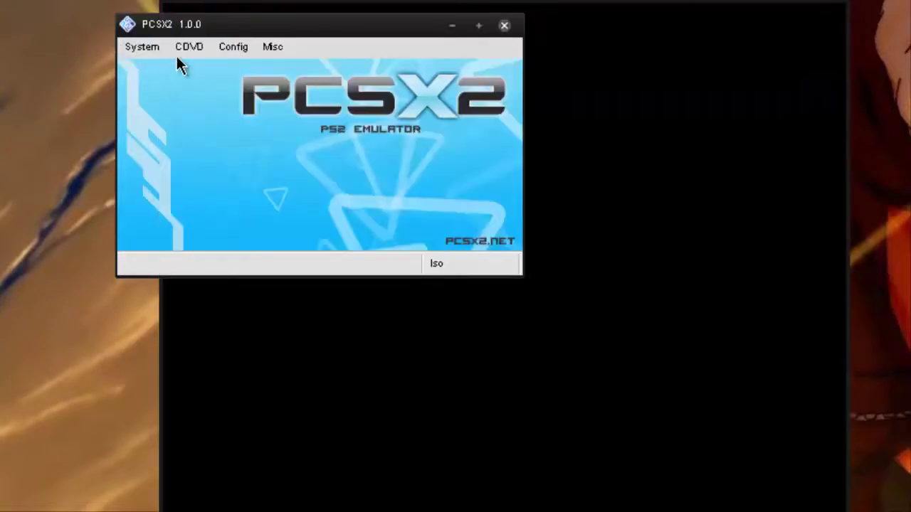
Load the slot 0 save state, play a Re:Chain of Memories card battle, then pause and hide the game.
left_click(159, 51)
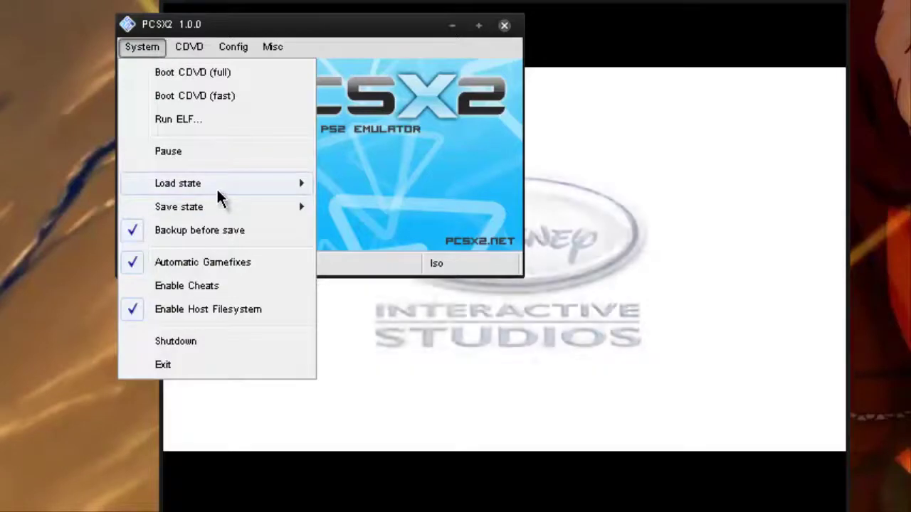
mouse_move(302, 185)
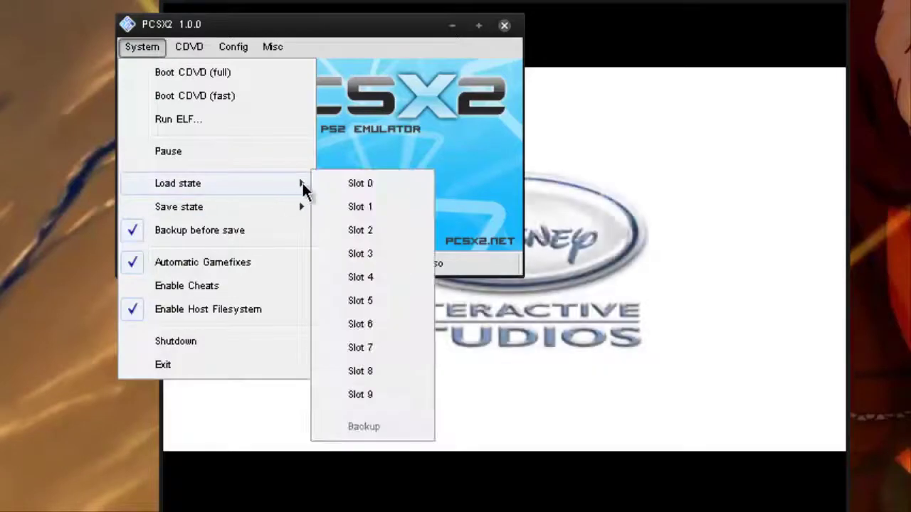
left_click(342, 184)
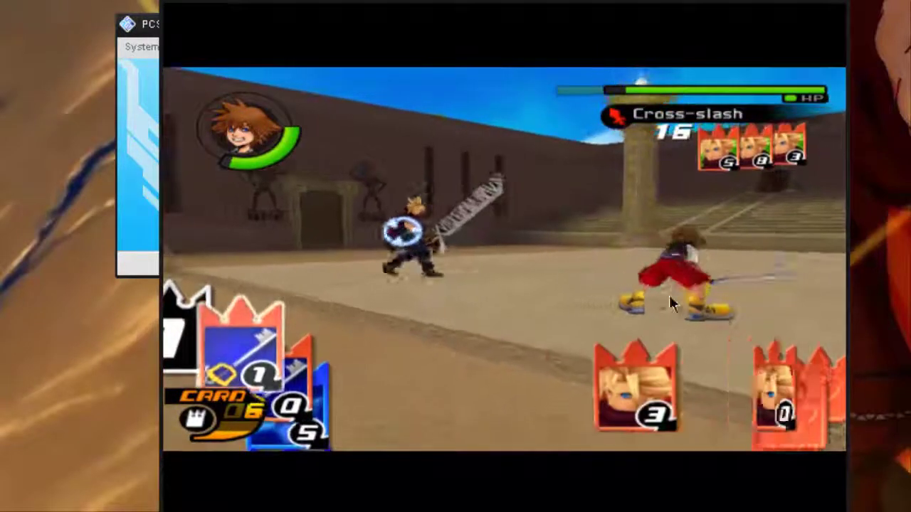
key("Escape")
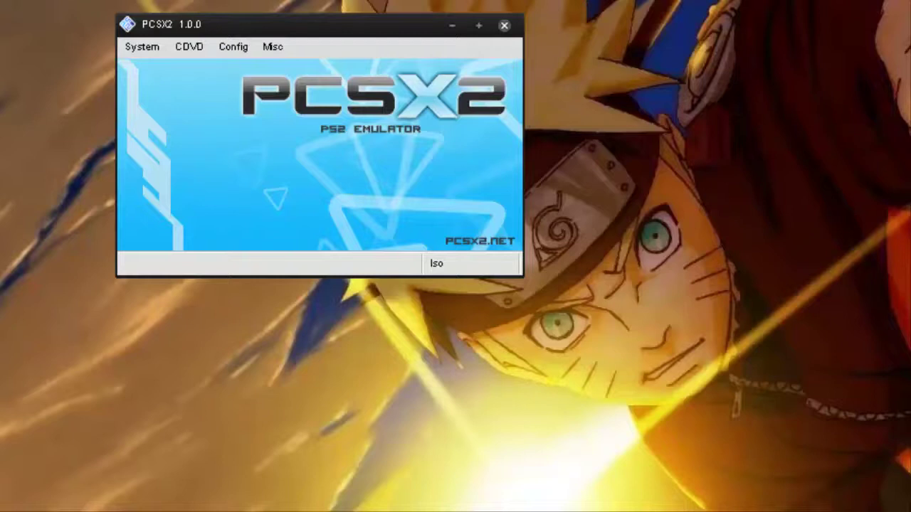
Open Emulation Settings and switch VU1 to the microVU Recompiler.
right_click(595, 262)
left_click(249, 74)
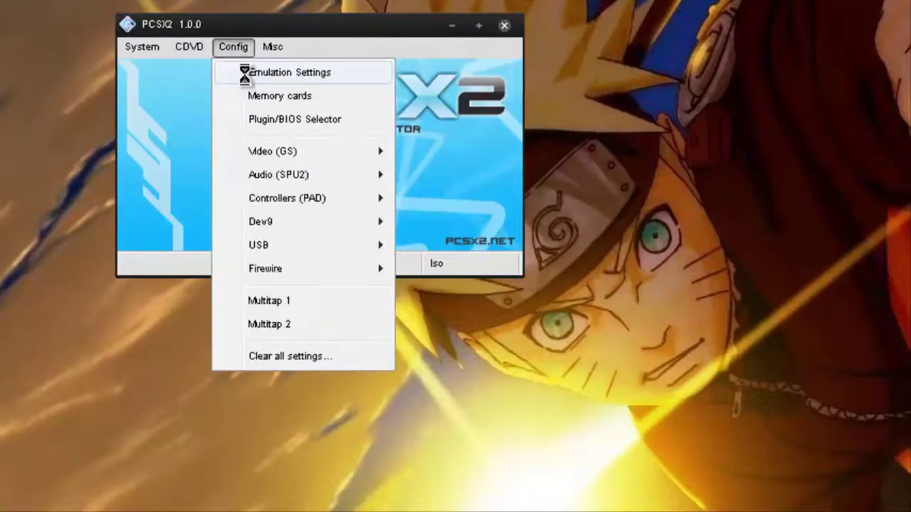
left_click(244, 71)
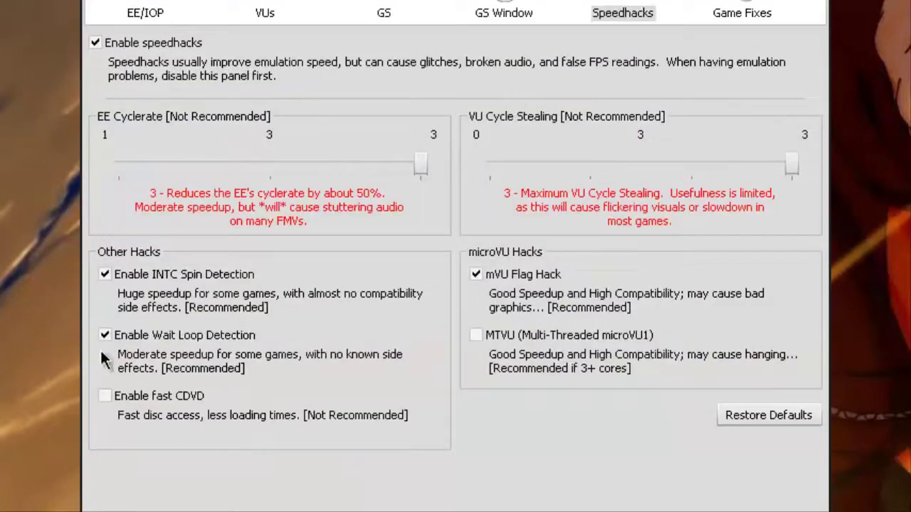
left_click(158, 13)
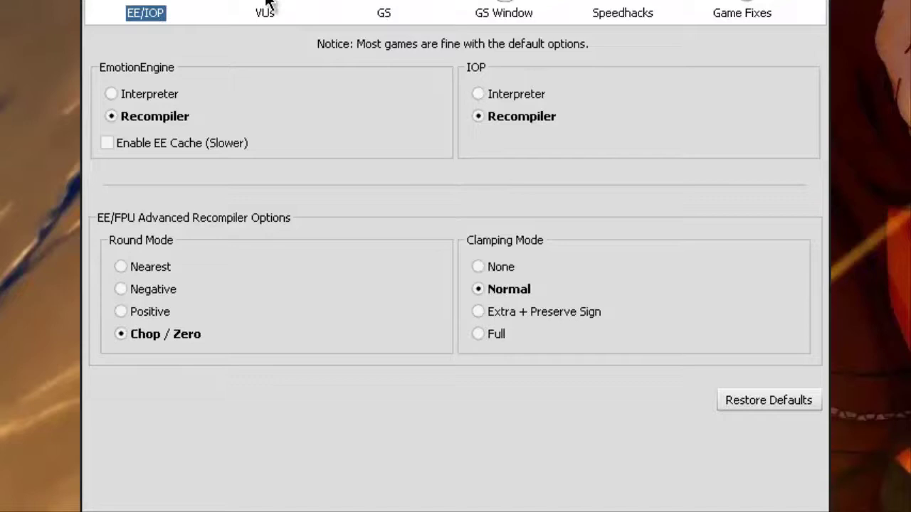
left_click(267, 8)
left_click(570, 116)
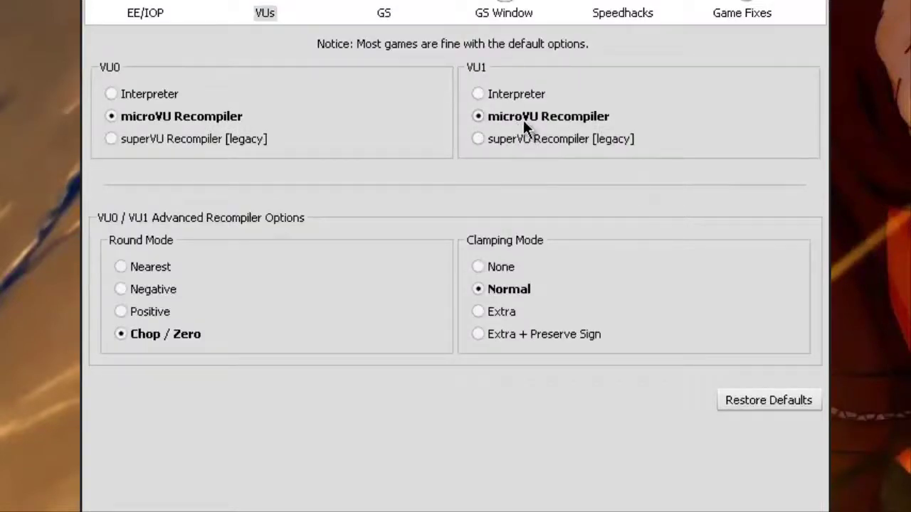
Review the framelimiter and window settings, then drop EE Cyclerate back to 1 on Speedhacks.
left_click(383, 8)
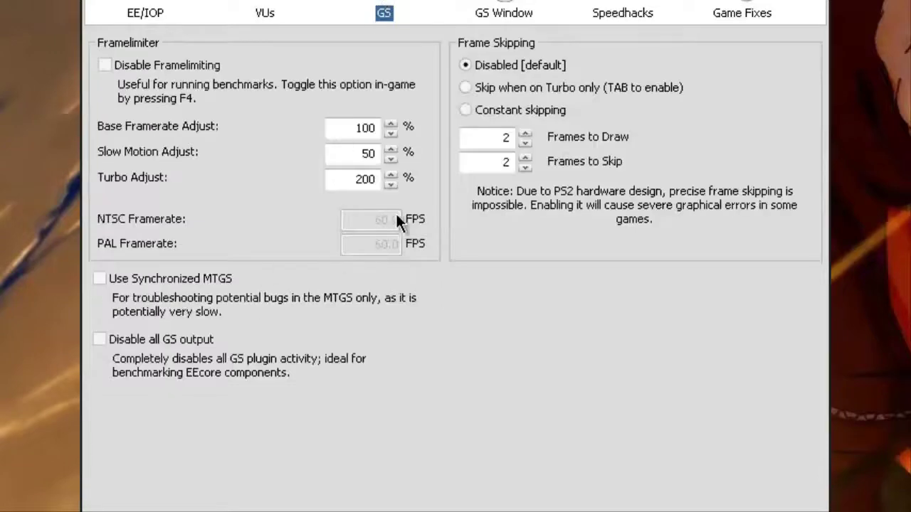
left_click(504, 13)
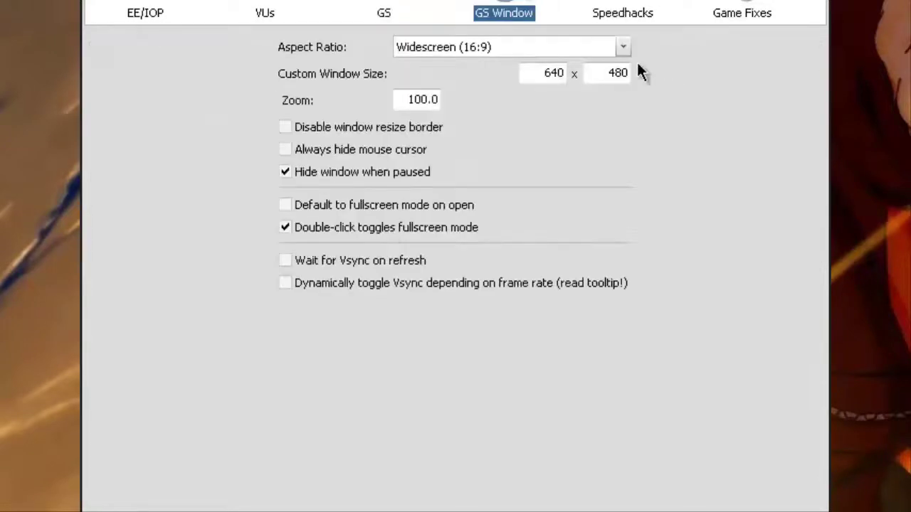
left_click(627, 6)
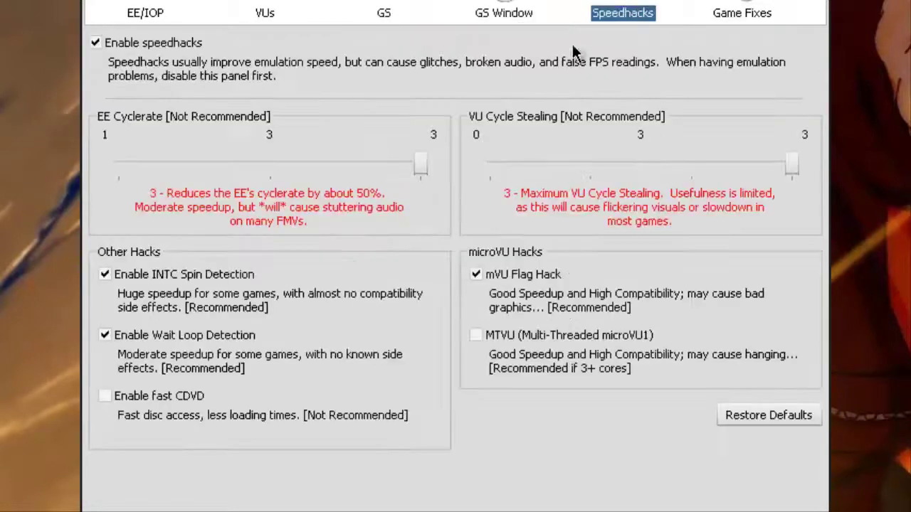
left_click(416, 168)
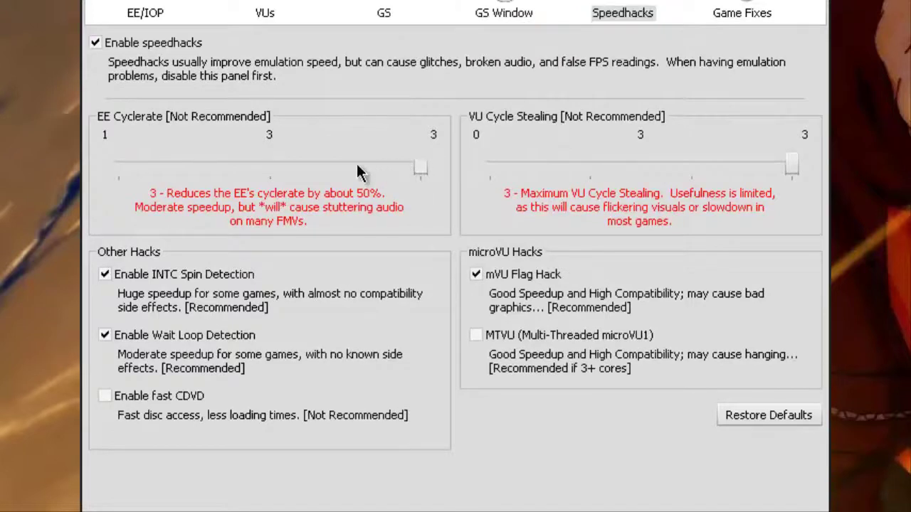
key("Left")
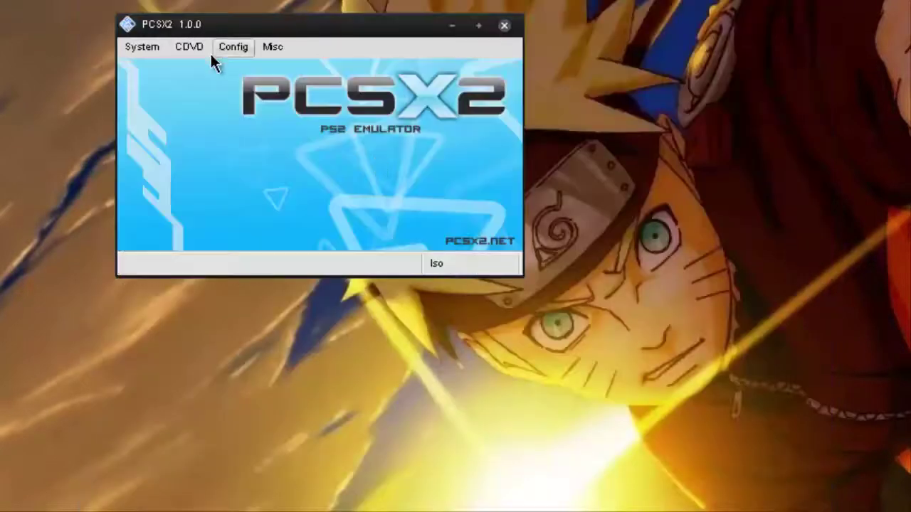
left_click(234, 46)
In GSdx settings, turn off native resolution, keep interlacing at None, and save with OK.
mouse_move(365, 158)
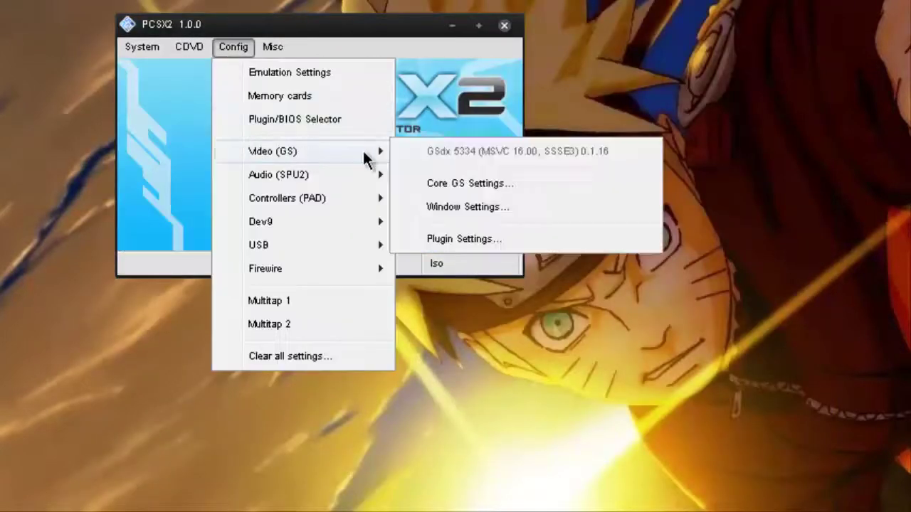
left_click(468, 238)
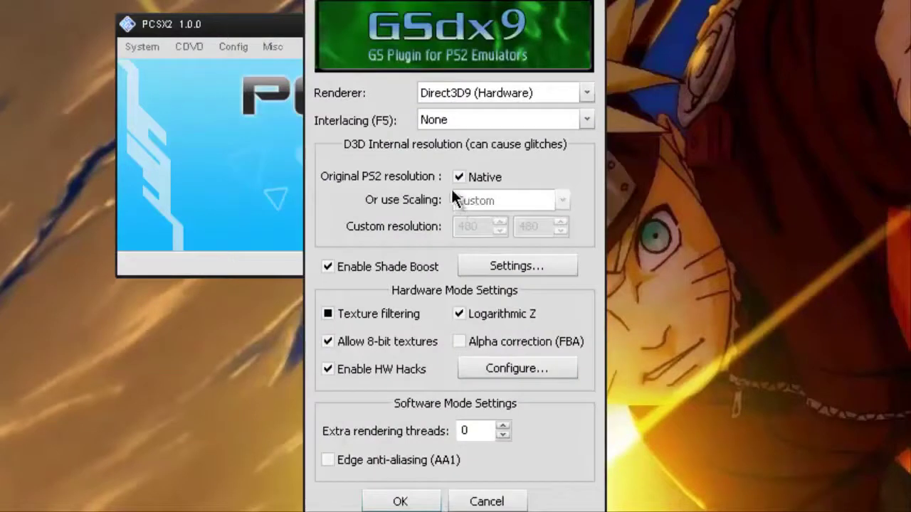
left_click(459, 177)
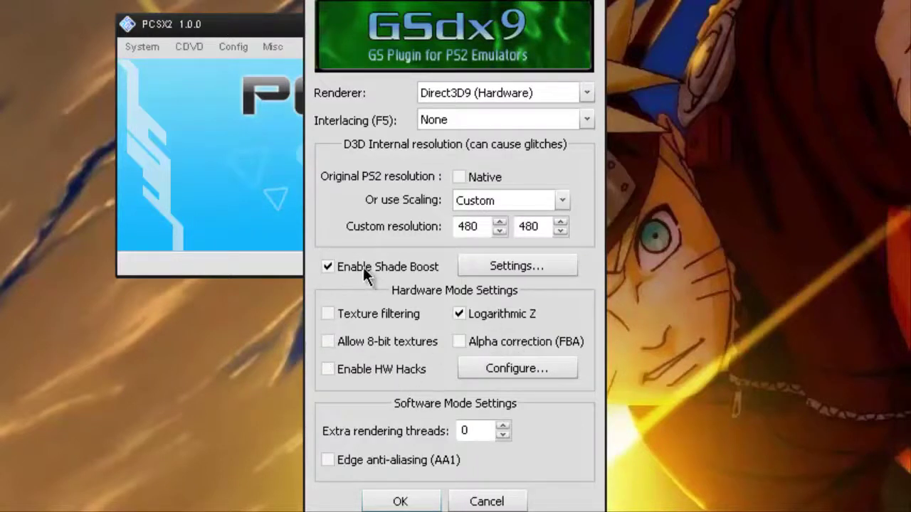
left_click(482, 120)
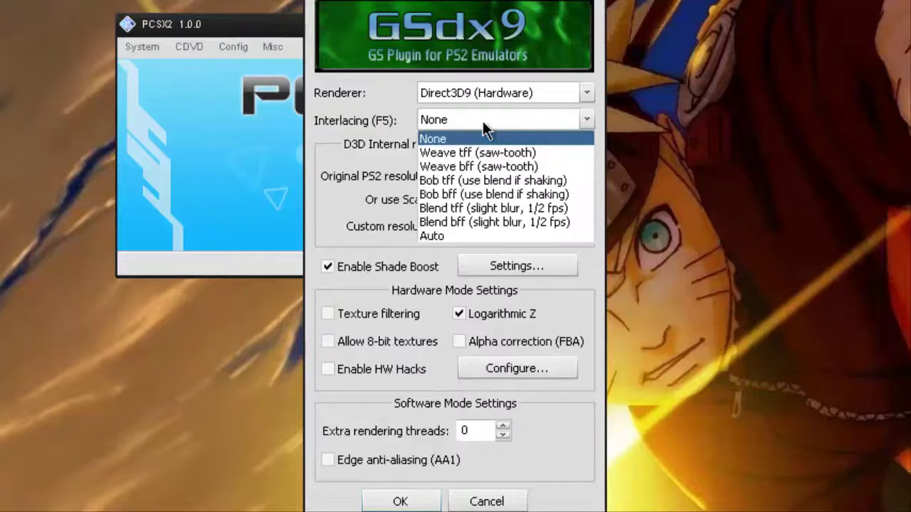
left_click(450, 140)
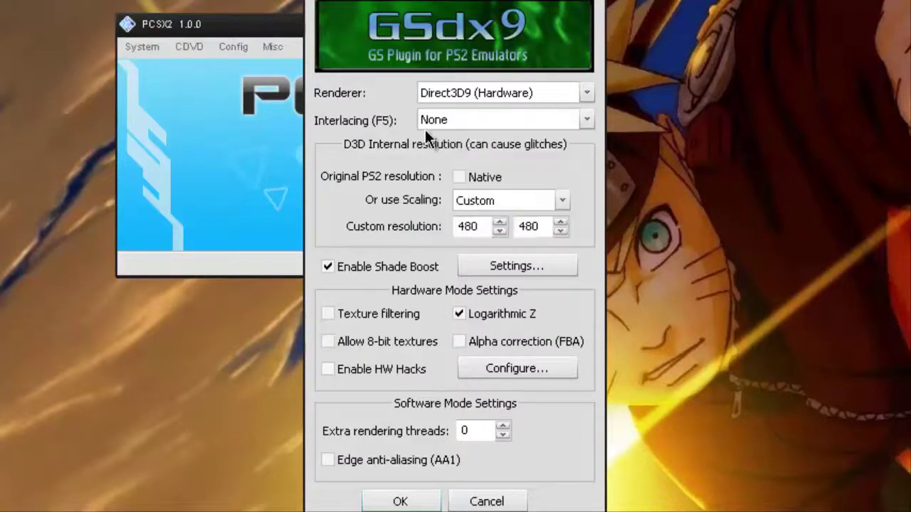
left_click(385, 503)
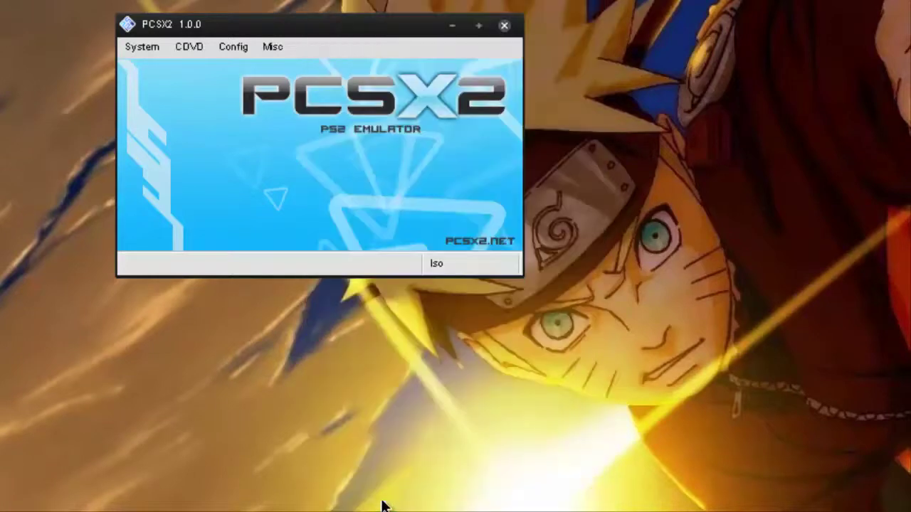
Choose the Dragon Ball Z Budokai Tenkaichi 3 image from the recent disc images list.
left_click(142, 47)
mouse_move(189, 47)
mouse_move(189, 75)
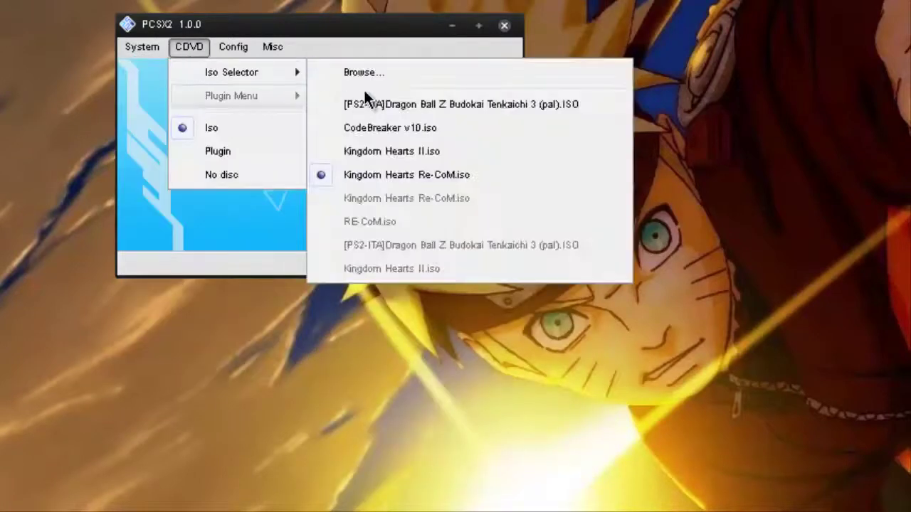
left_click(403, 104)
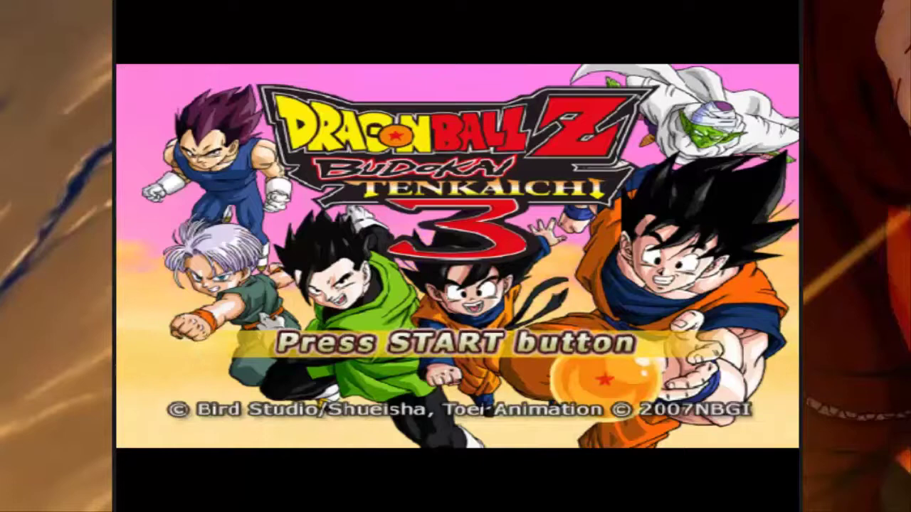
Take the game out of fullscreen, start a New Game, and choose Duel > 1P VS COM Single Battle.
double_click(511, 9)
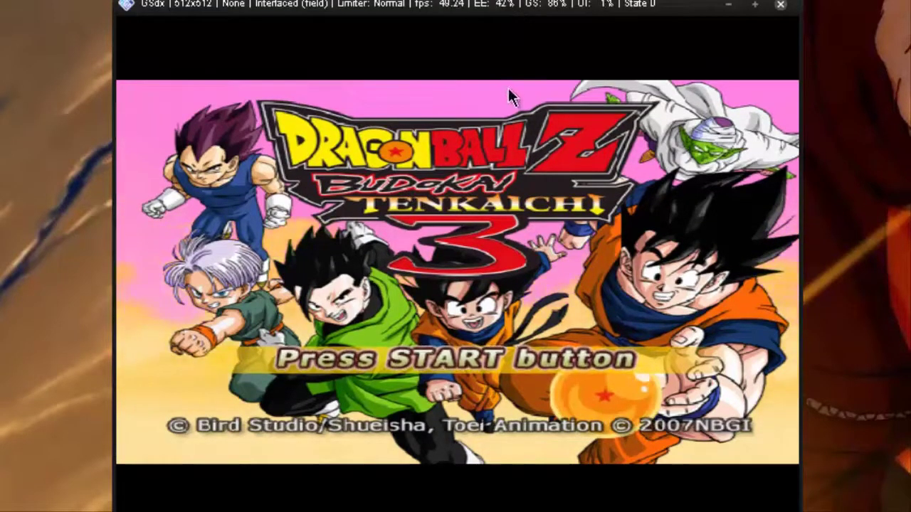
key("Return")
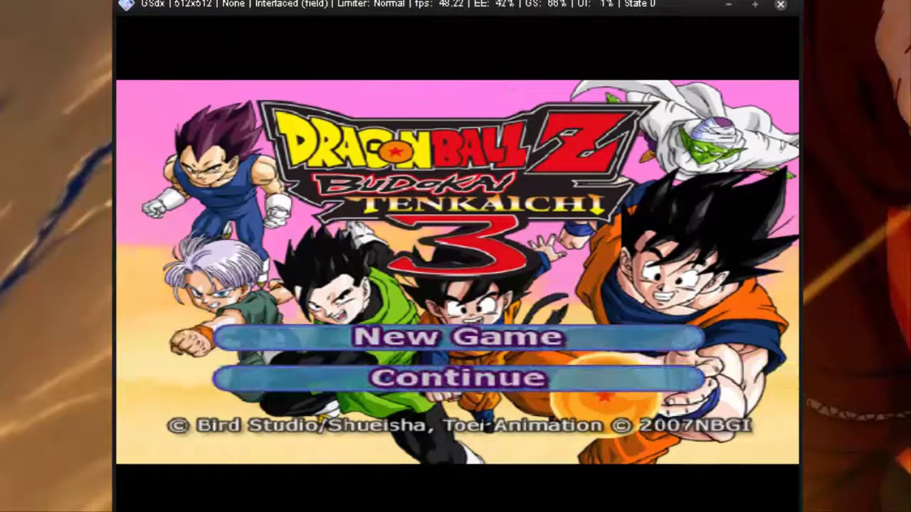
key("Return")
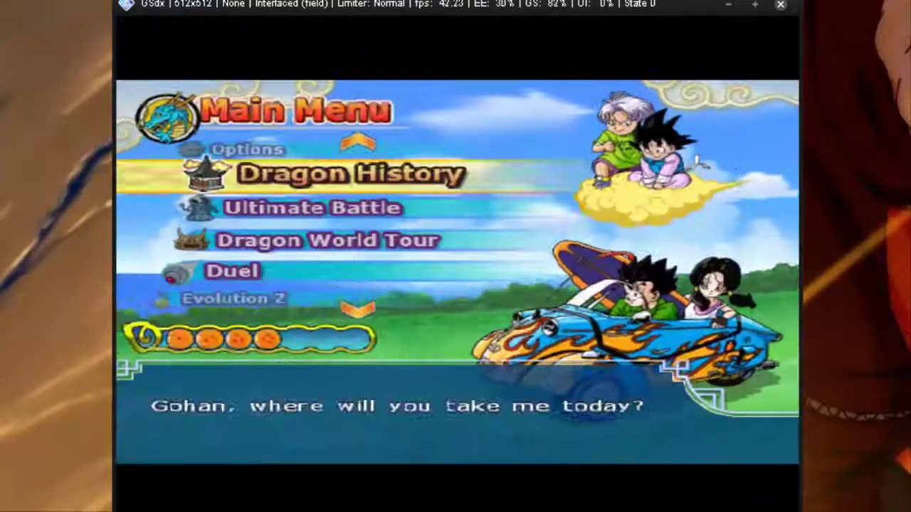
key("Down")
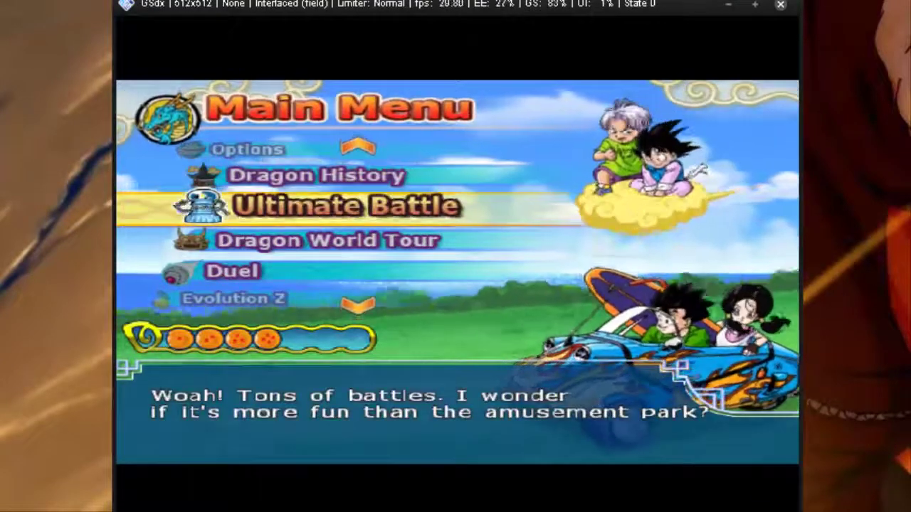
key("Down")
key("Down")
key("Down")
key("Up")
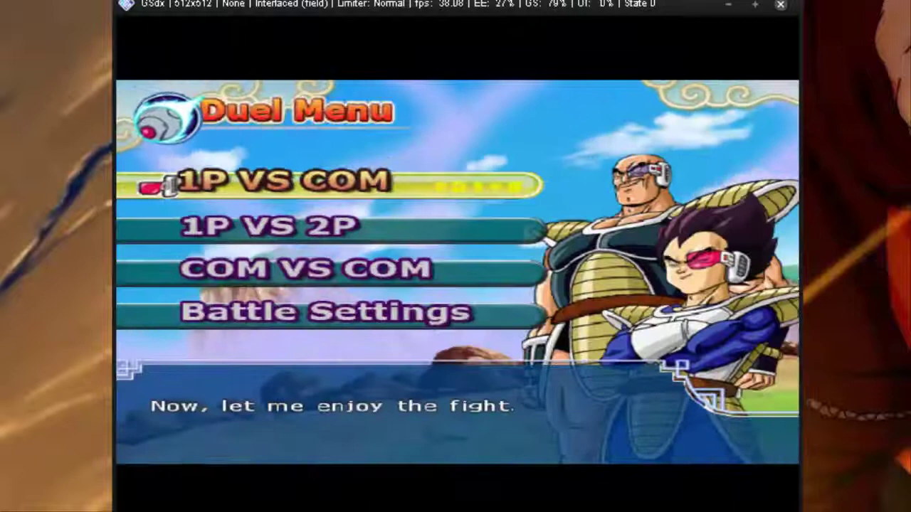
key("Return")
key("Return")
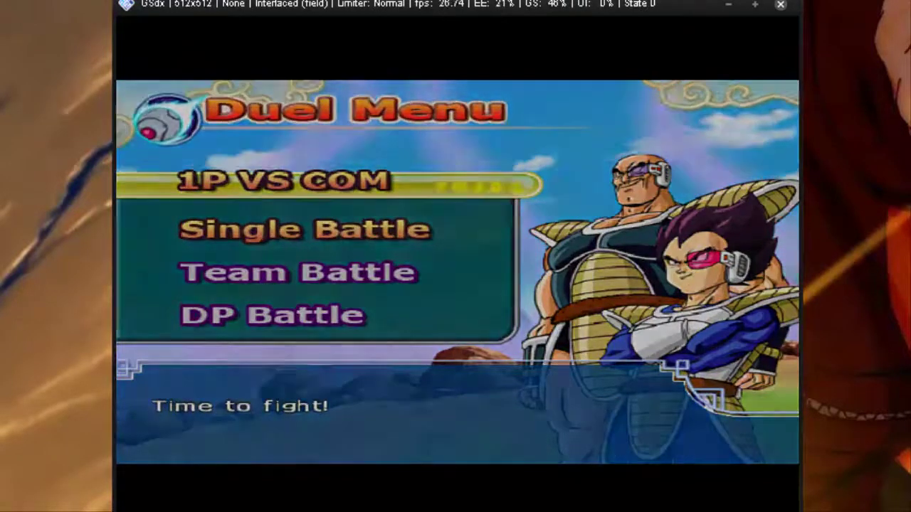
Select Gogeta Super Saiyan 4 as player one's fighter.
key("Return")
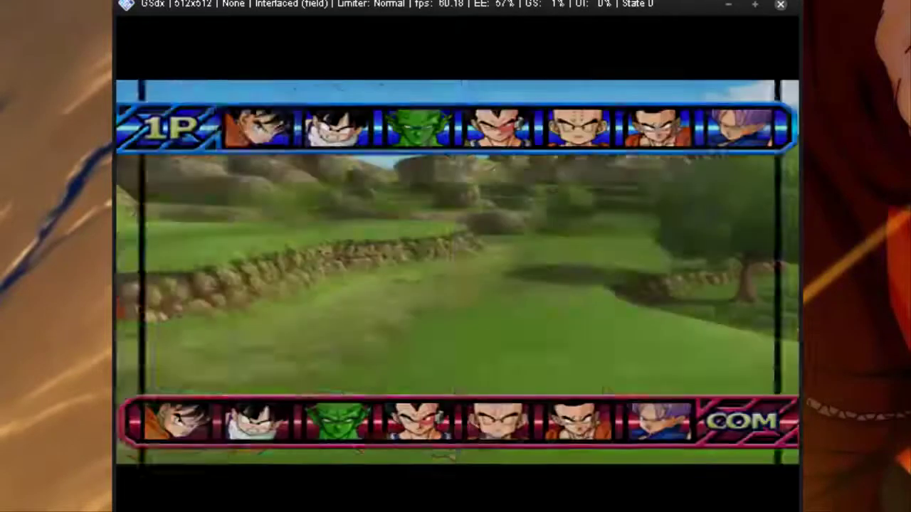
key("Down")
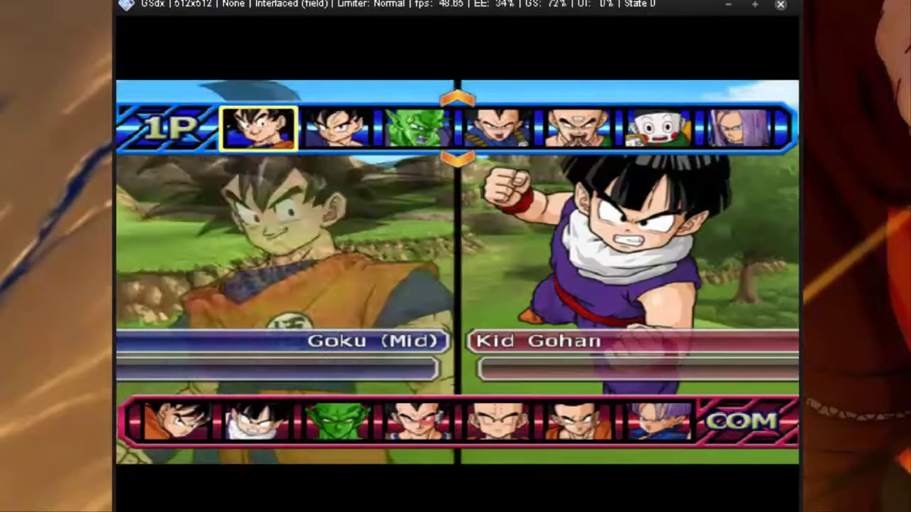
key("Down")
key("Down")
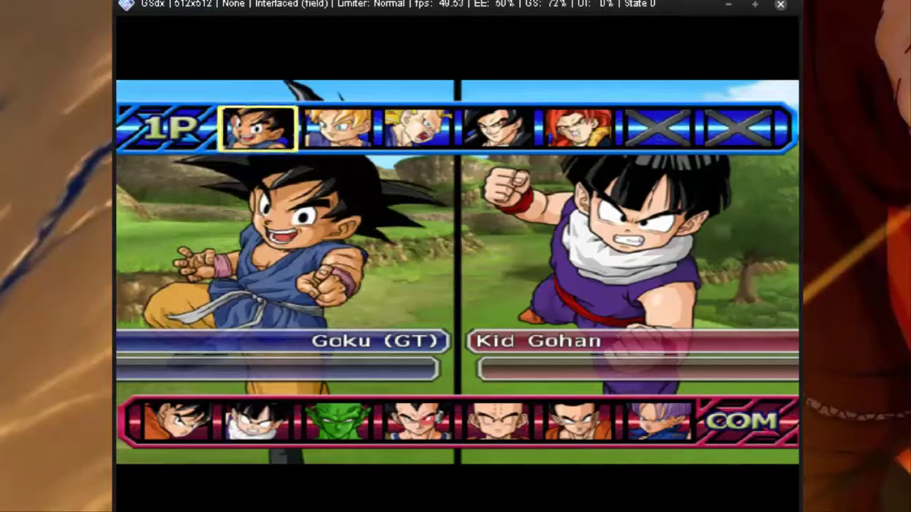
key("Left")
key("Left")
key("Left")
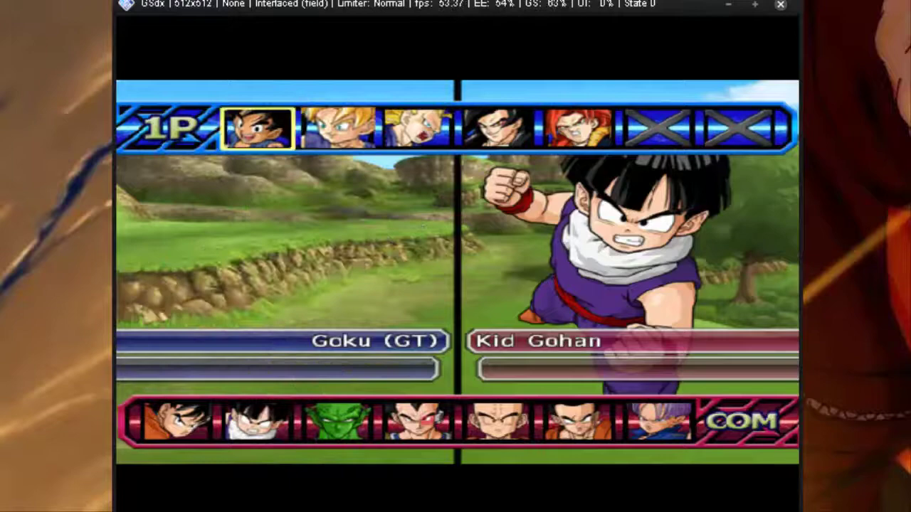
key("Left")
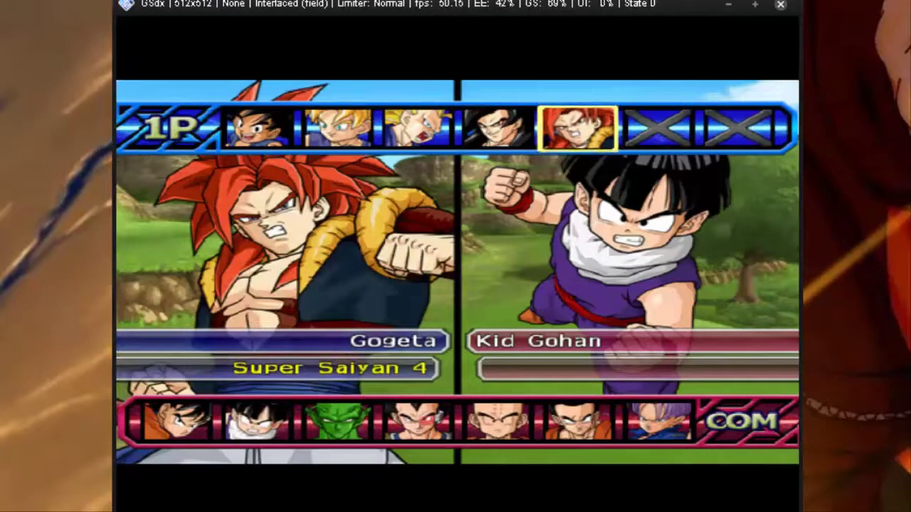
key("Return")
key("Return")
key("Return")
key("Return")
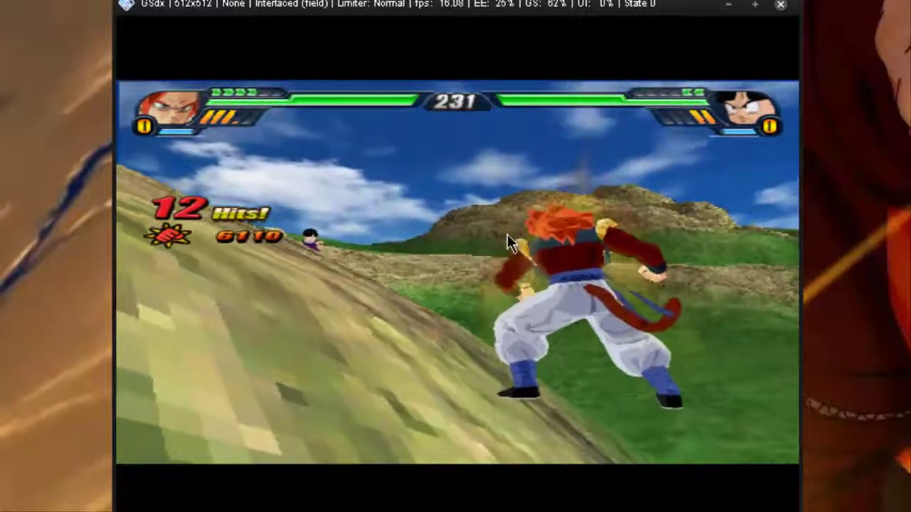
After the battle test, stop Budokai Tenkaichi 3 to return to PCSX2's main window.
key("Escape")
right_click(590, 91)
left_click(648, 158)
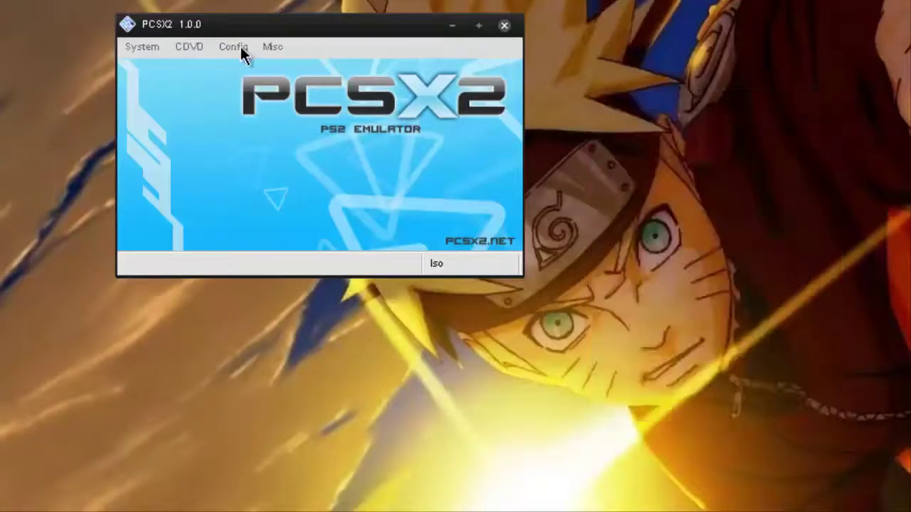
left_click(233, 47)
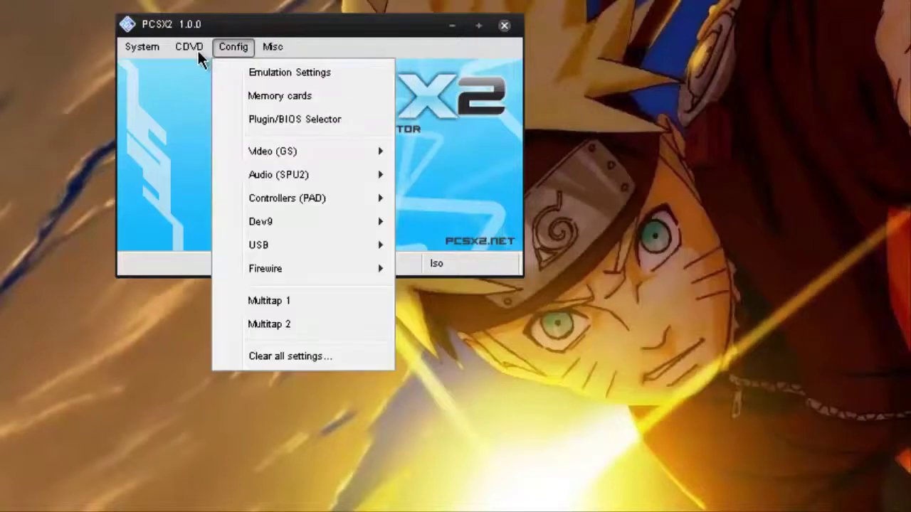
left_click(199, 49)
left_click(215, 48)
left_click(215, 24)
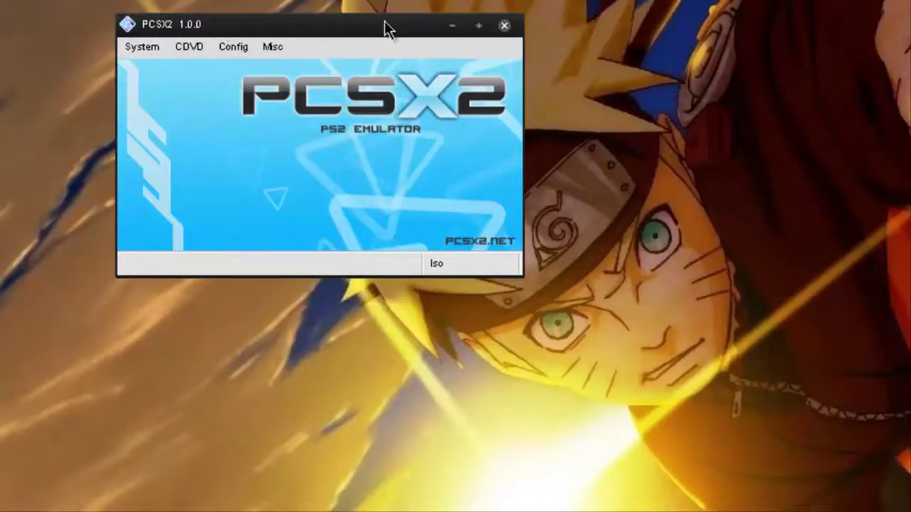
right_click(538, 100)
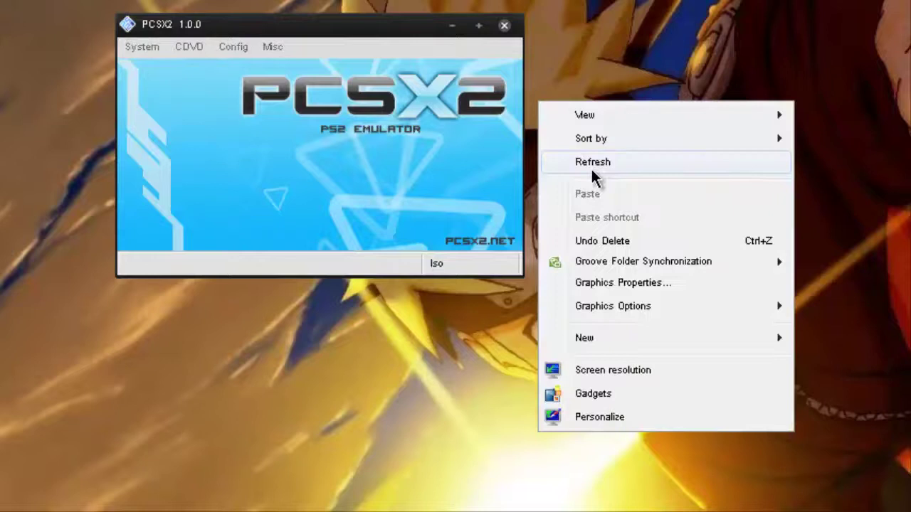
left_click(590, 166)
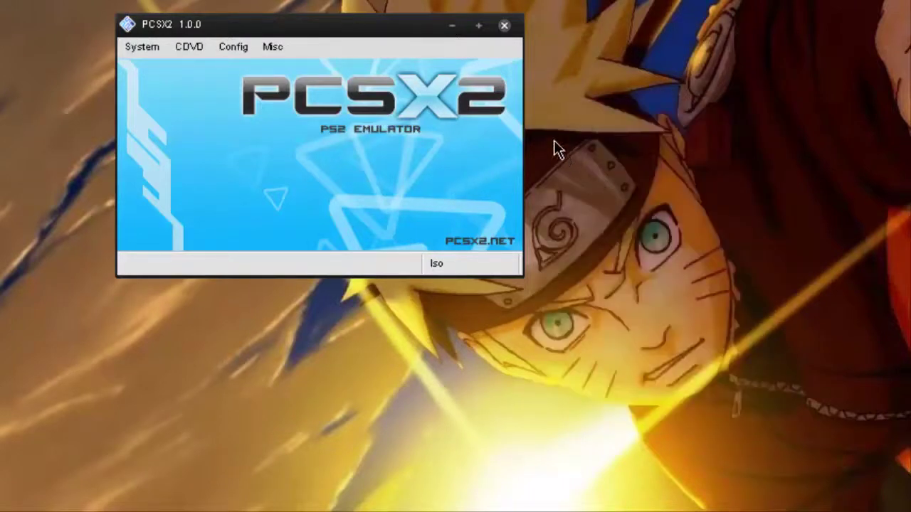
right_click(656, 87)
left_click(705, 151)
right_click(569, 142)
left_click(651, 202)
right_click(602, 115)
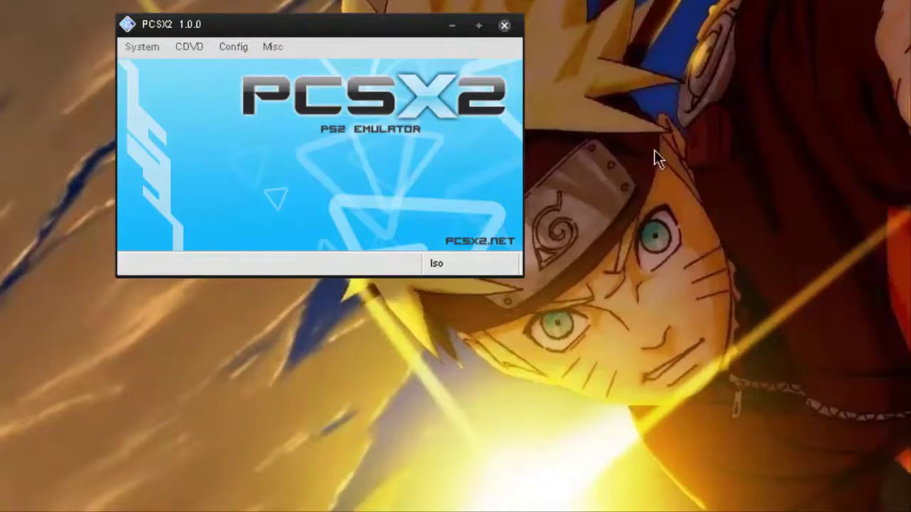
left_click(678, 180)
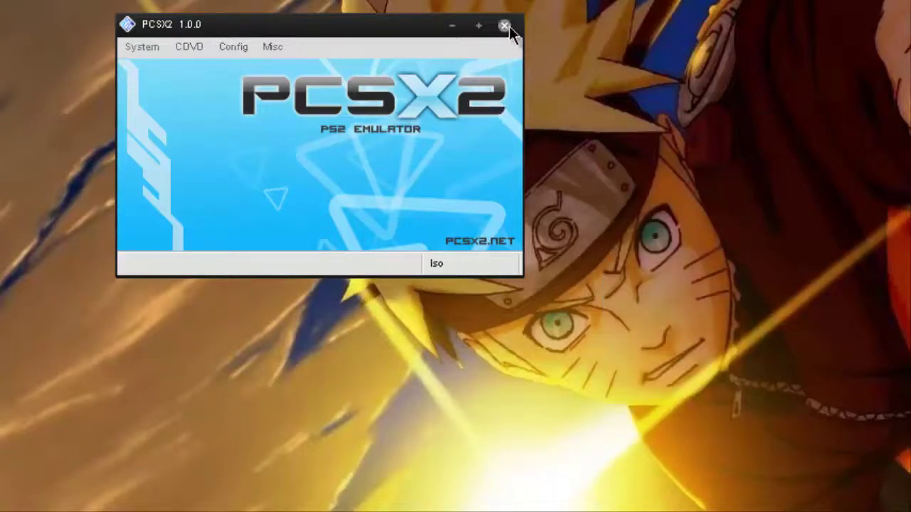